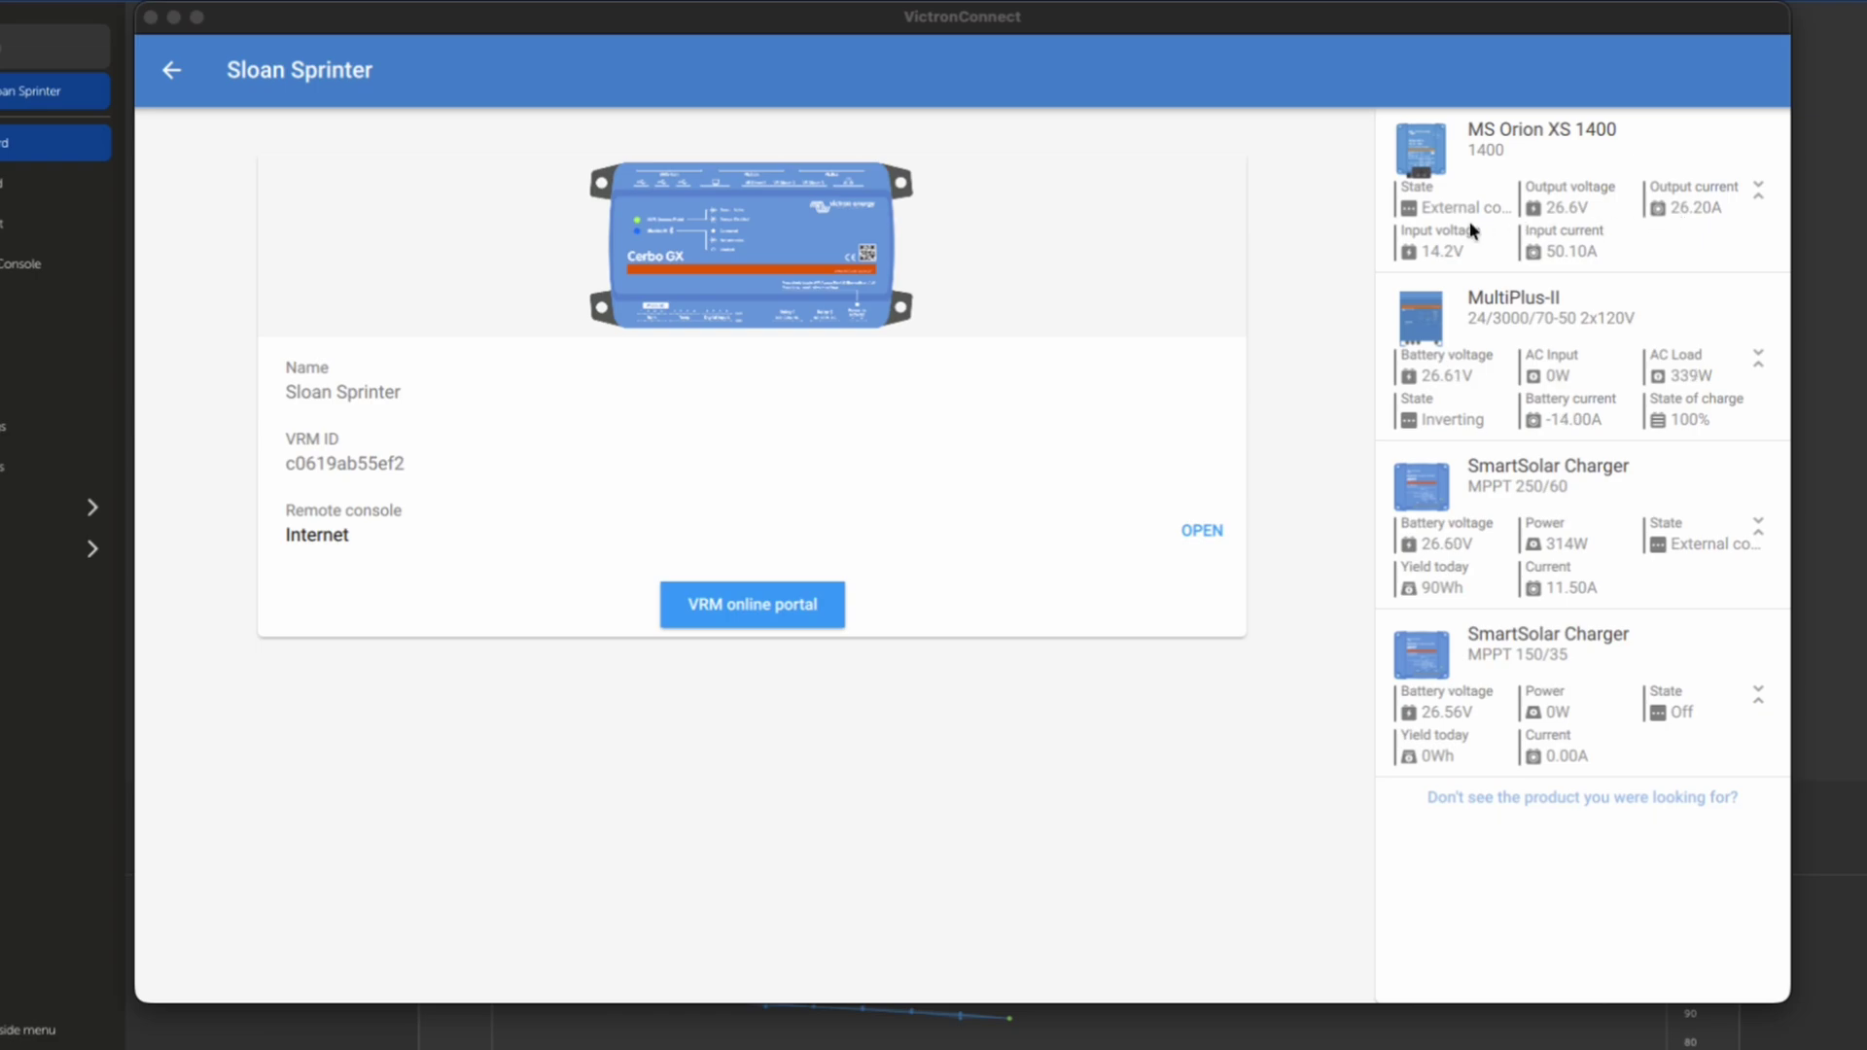
Open the MS Orion XS 1400 charger and glance through its Trends, History and Status tabs.
{"action": "left_click", "coordinate": [1554, 165]}
{"action": "left_click", "coordinate": [1554, 162]}
{"action": "left_click", "coordinate": [1563, 141]}
{"action": "left_click", "coordinate": [962, 133]}
{"action": "left_click", "coordinate": [287, 123]}
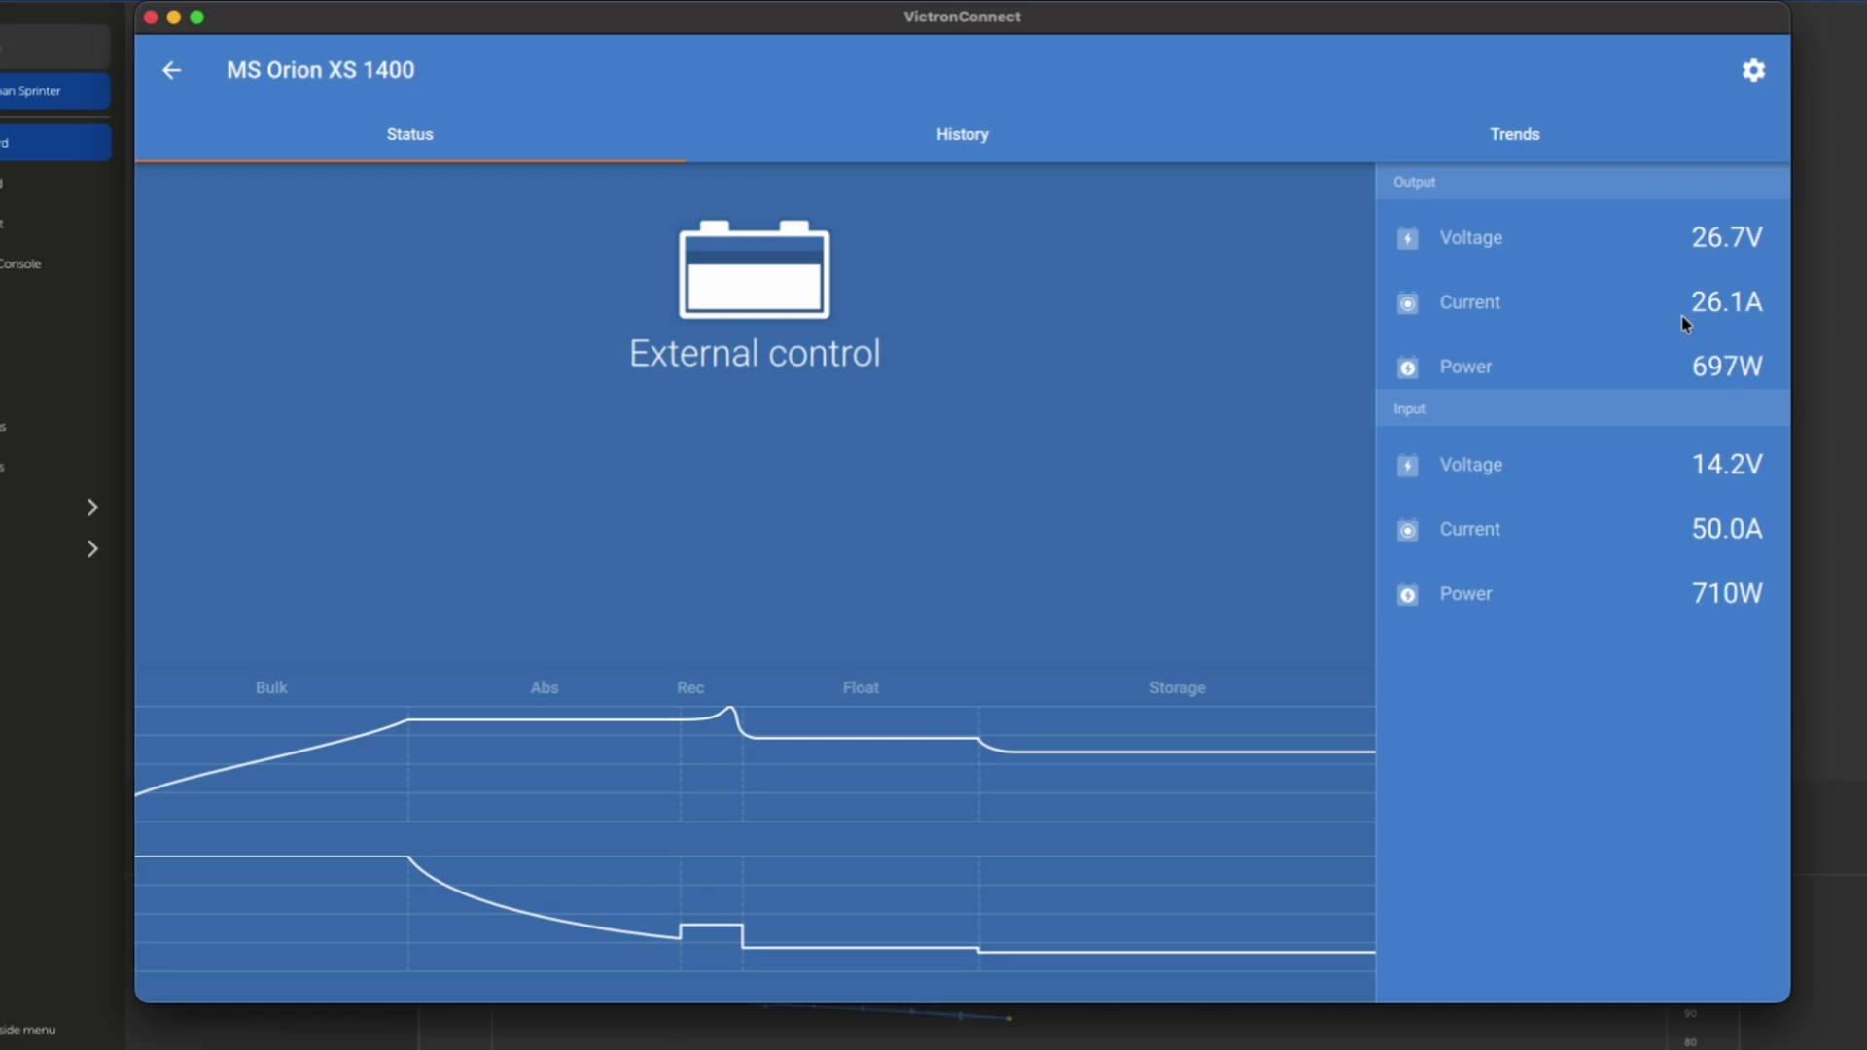
Review the history totals and input voltage/current trends, ending on live status showing 26.7V, 26.2A output.
{"action": "left_click", "coordinate": [1022, 139]}
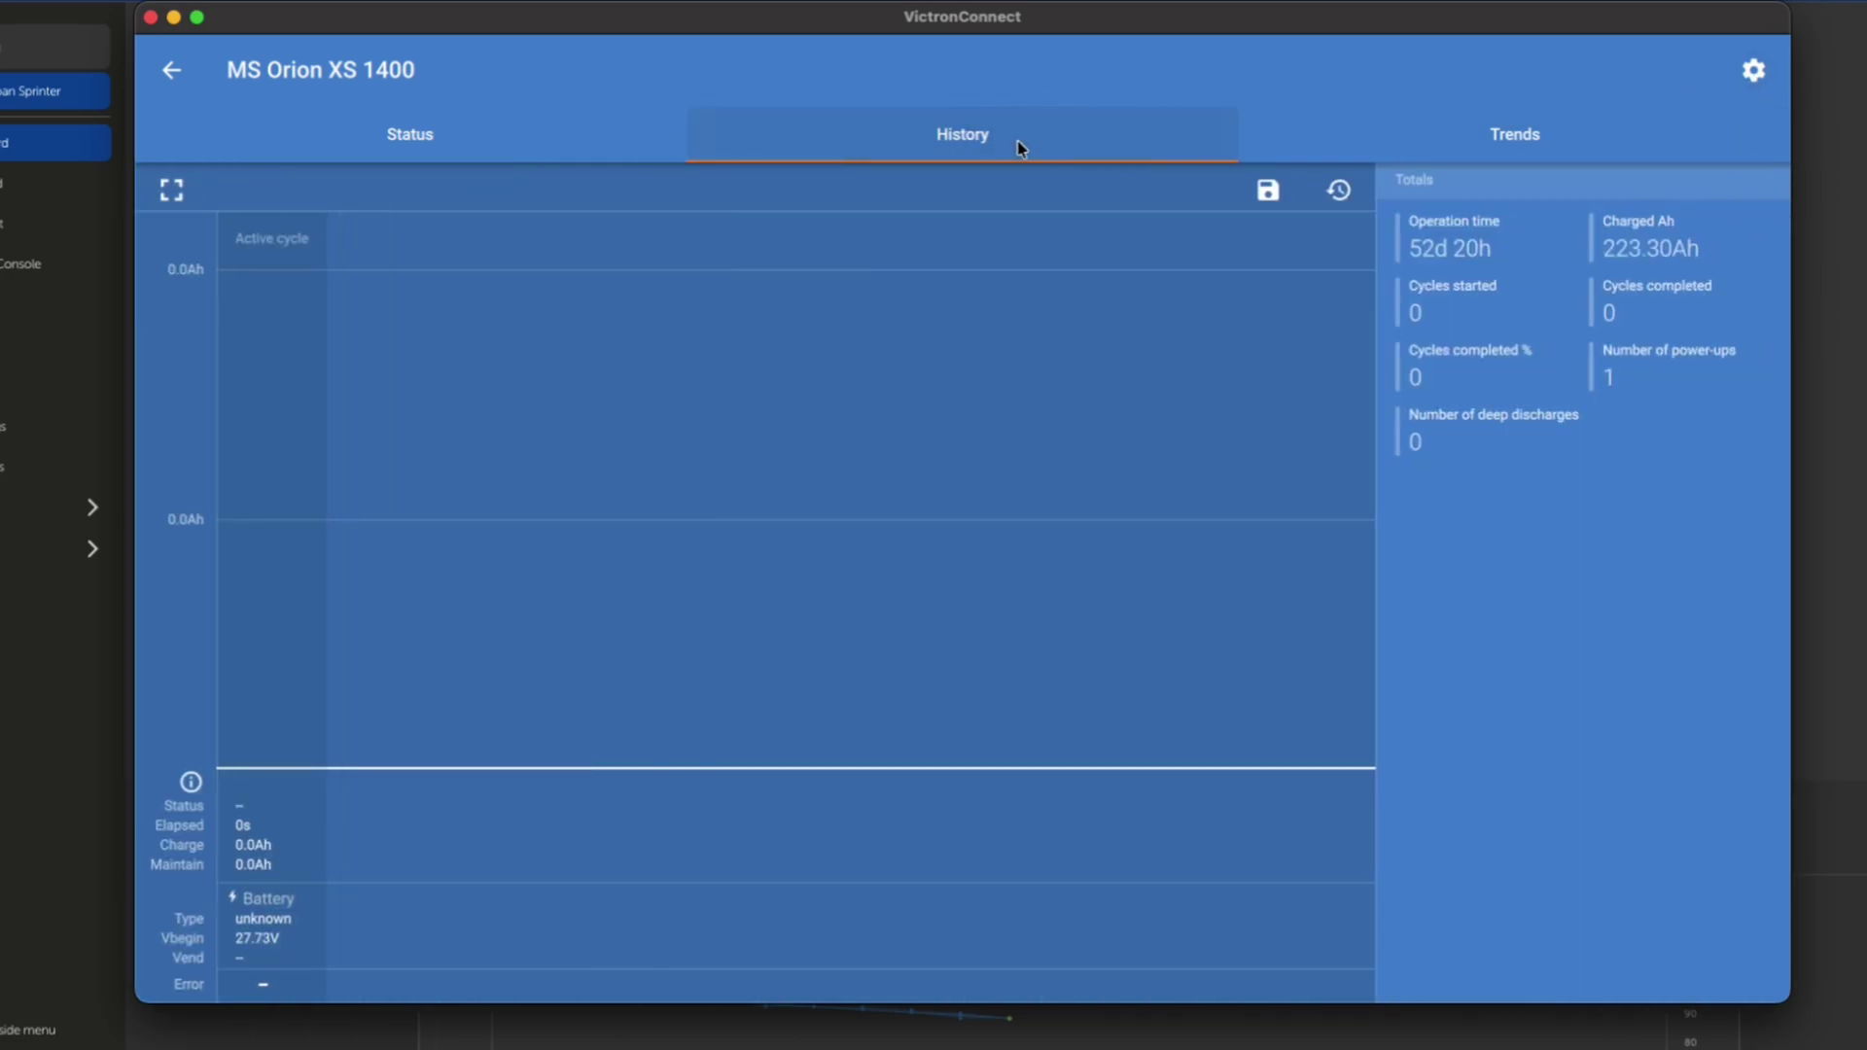
{"action": "left_click", "coordinate": [1526, 133]}
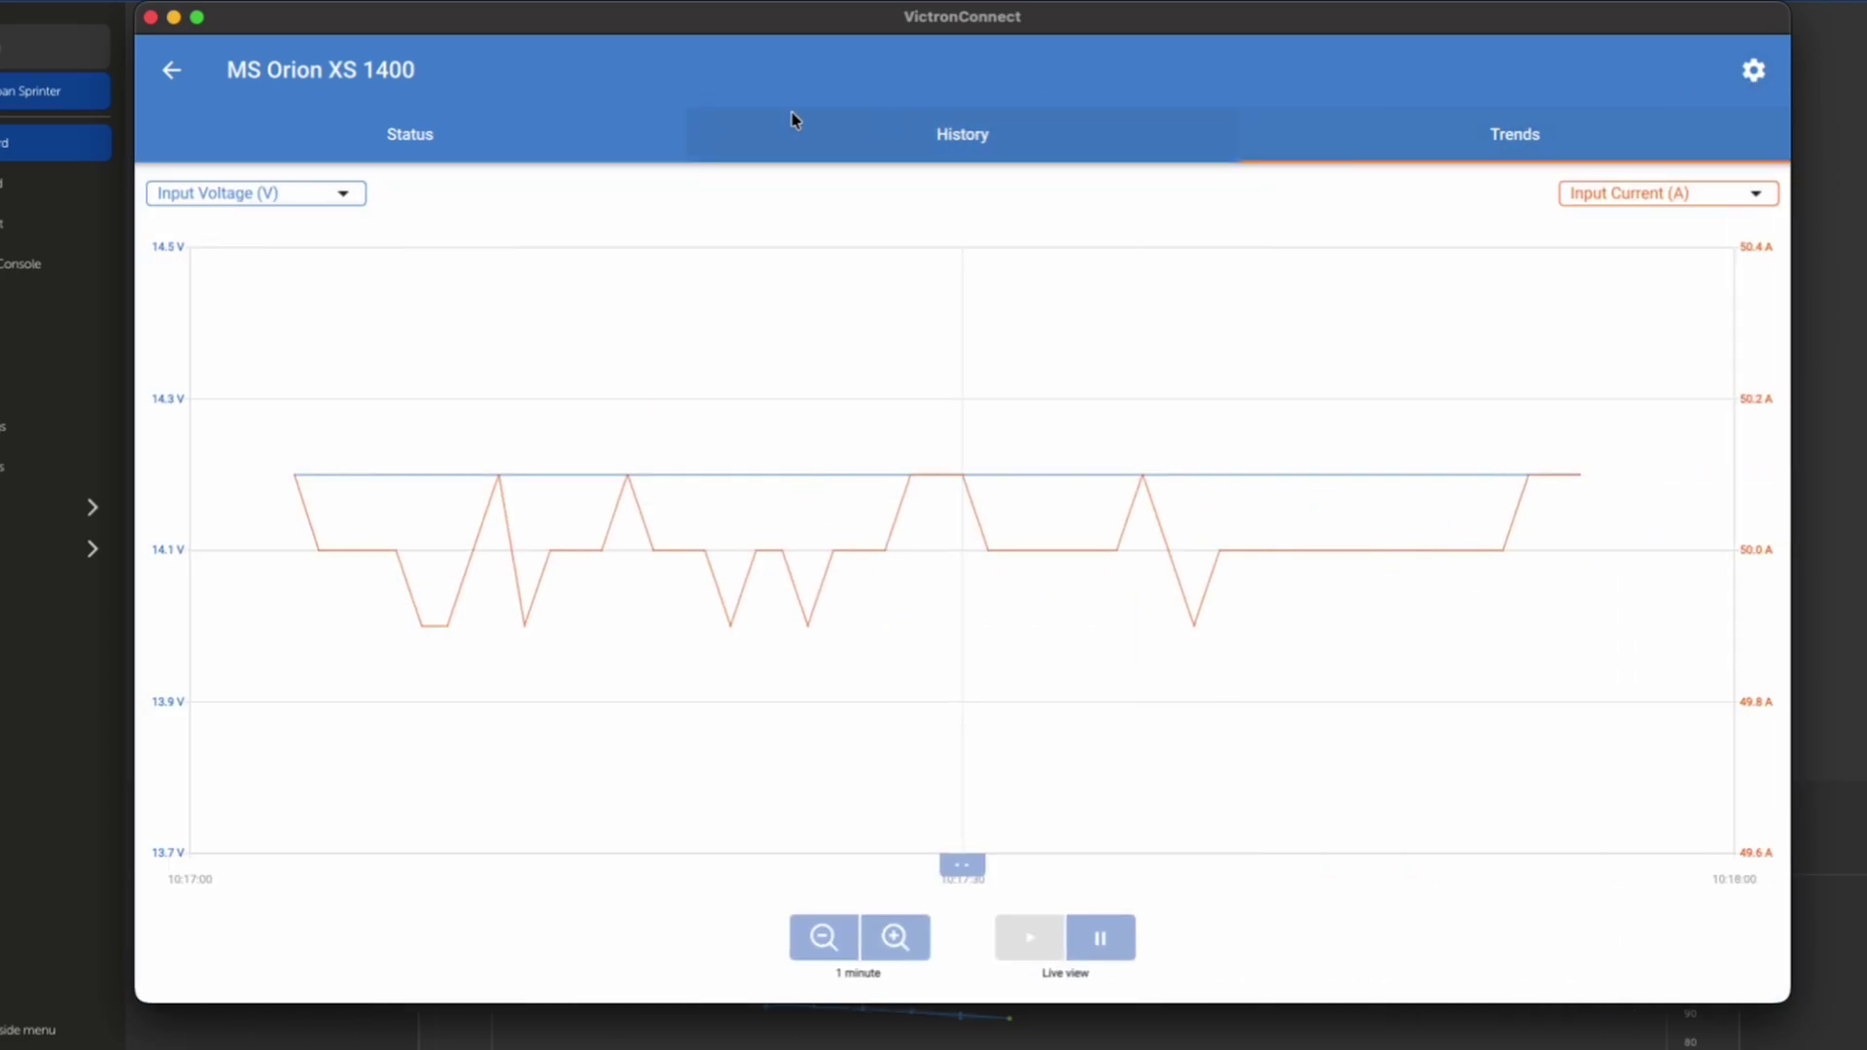
{"action": "left_click", "coordinate": [451, 133]}
{"action": "left_click", "coordinate": [1535, 136]}
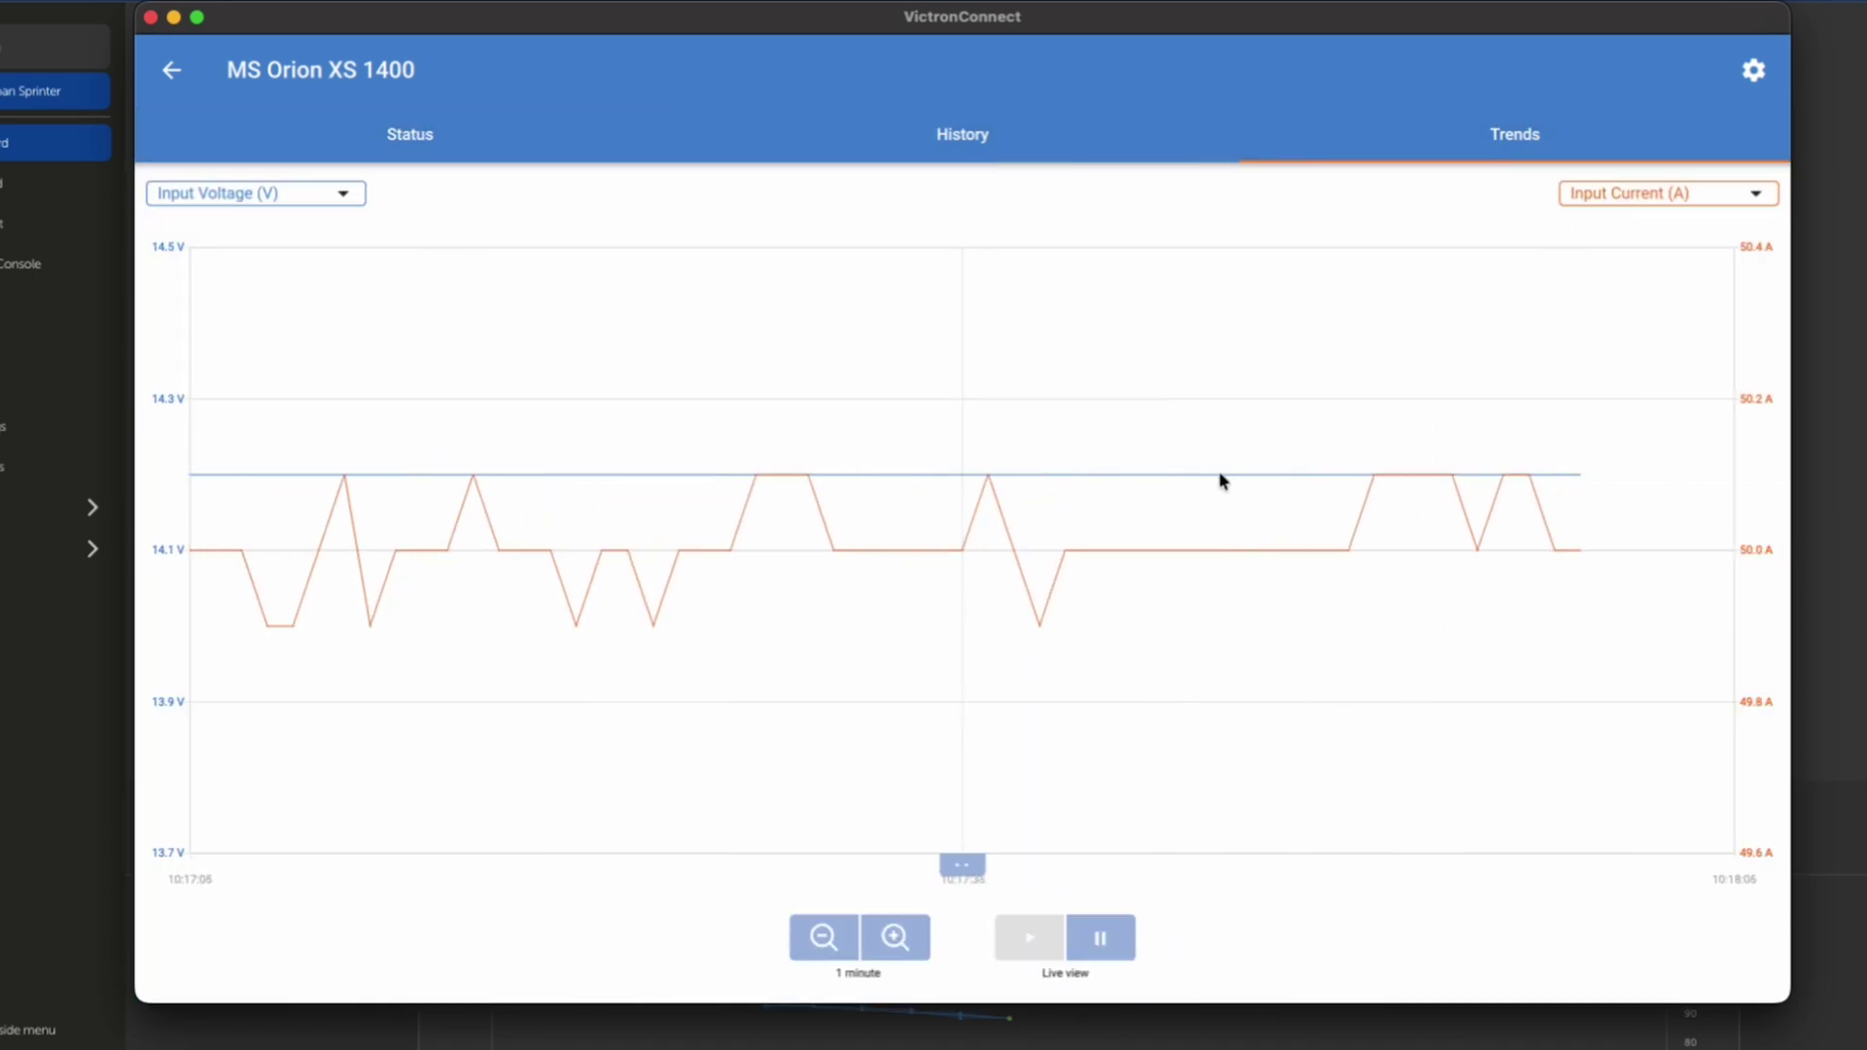
{"action": "left_click", "coordinate": [237, 137]}
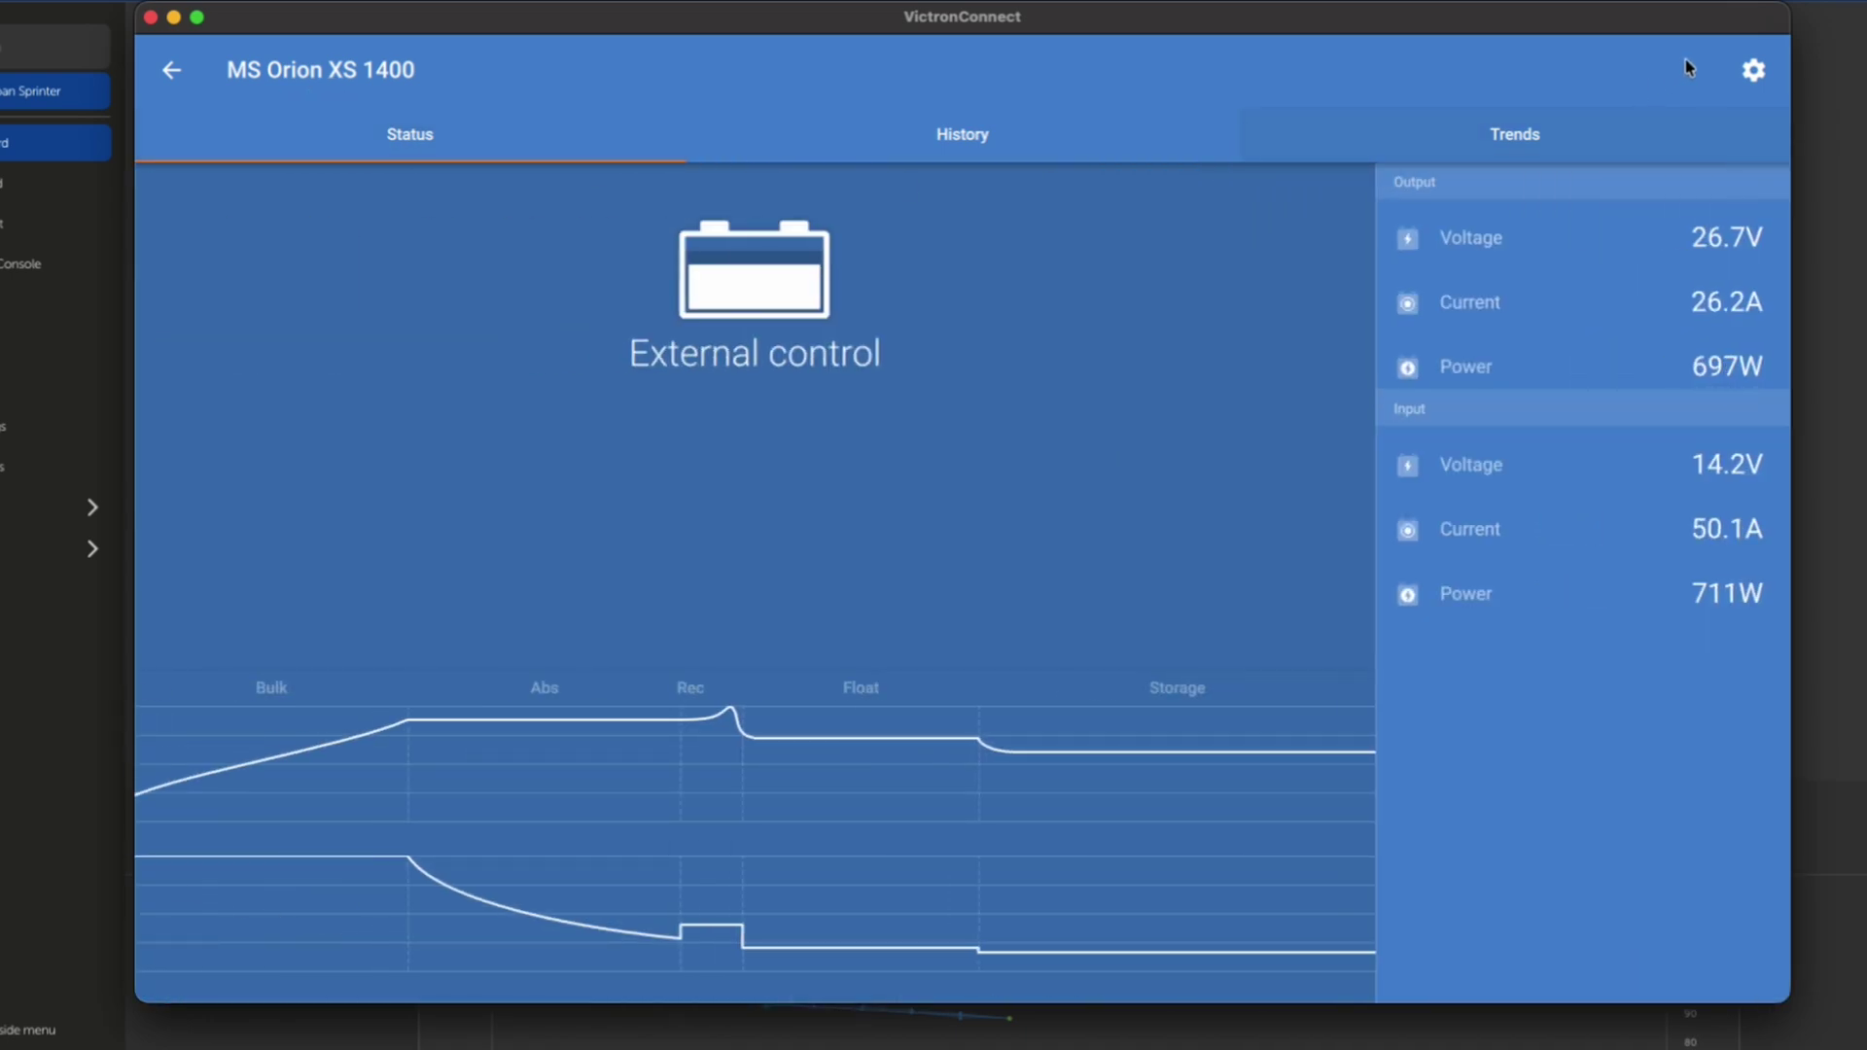
Open the Orion XS 1400 settings and check the Function options, leaving it set to Charger.
{"action": "left_click", "coordinate": [1754, 70]}
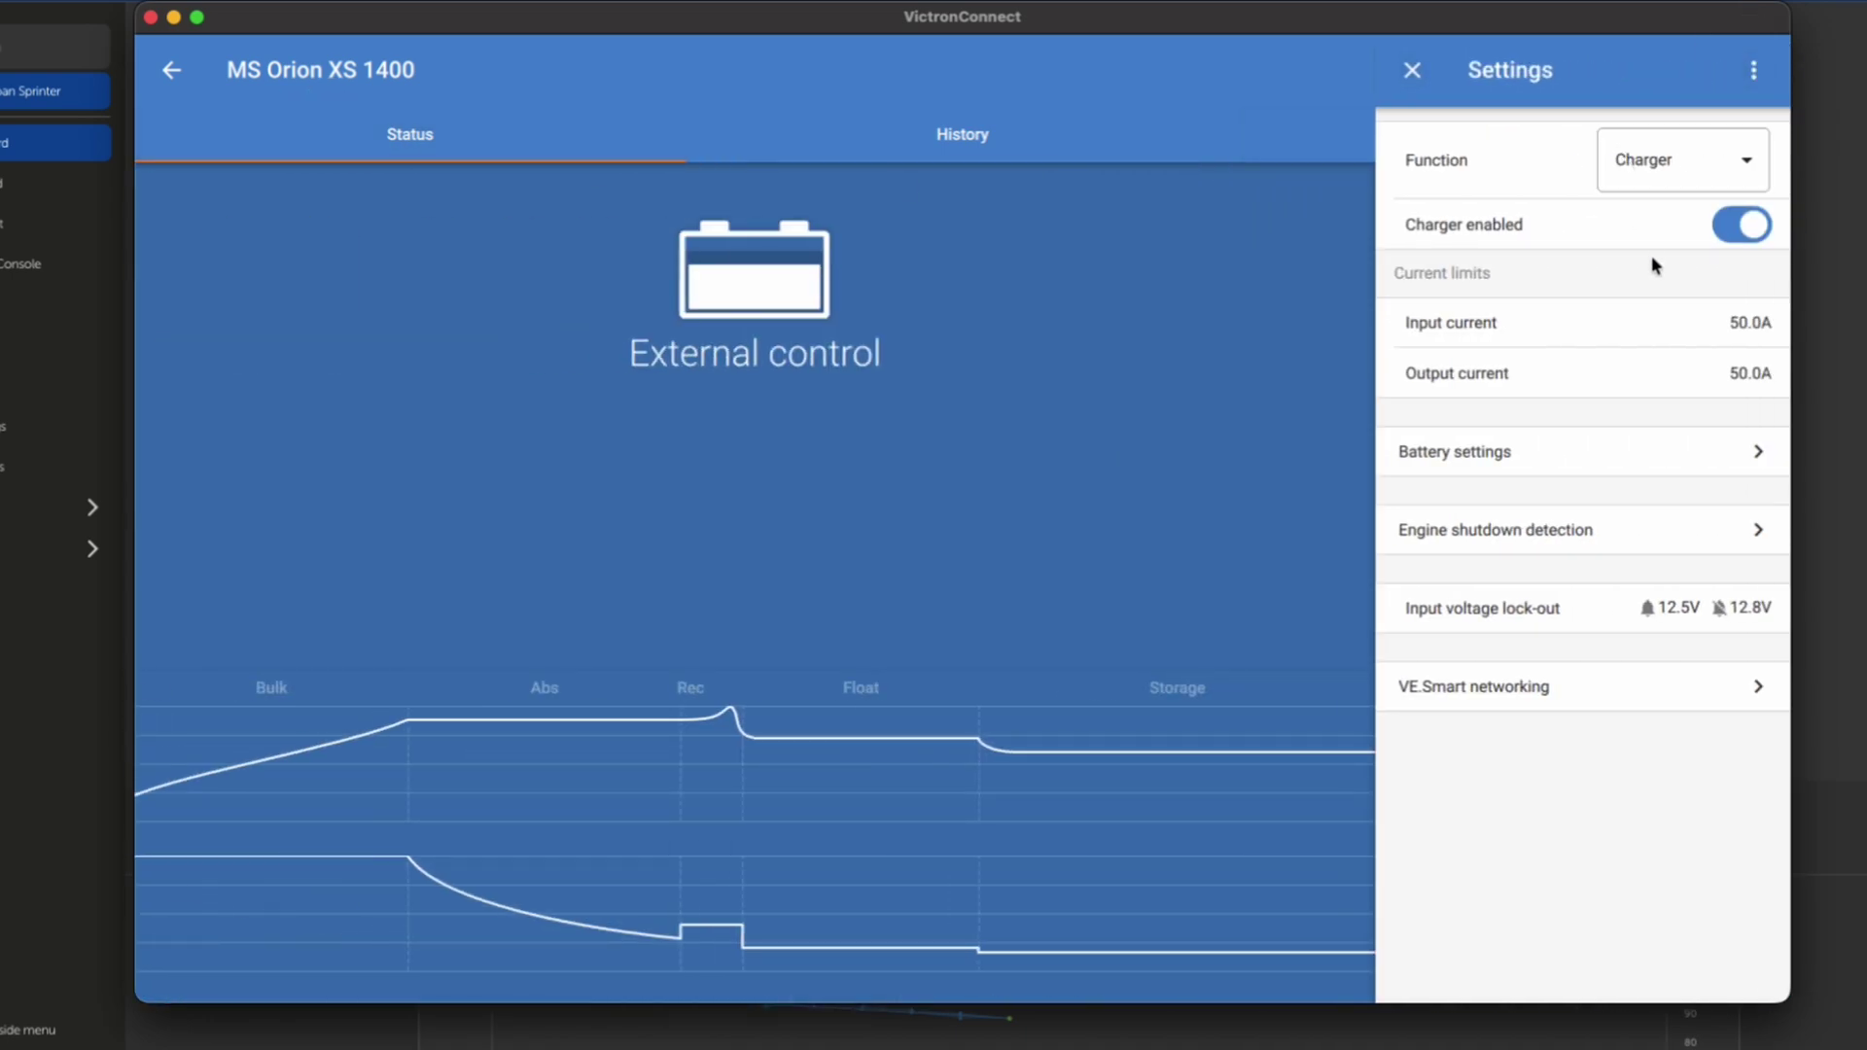
{"action": "left_click", "coordinate": [1704, 167]}
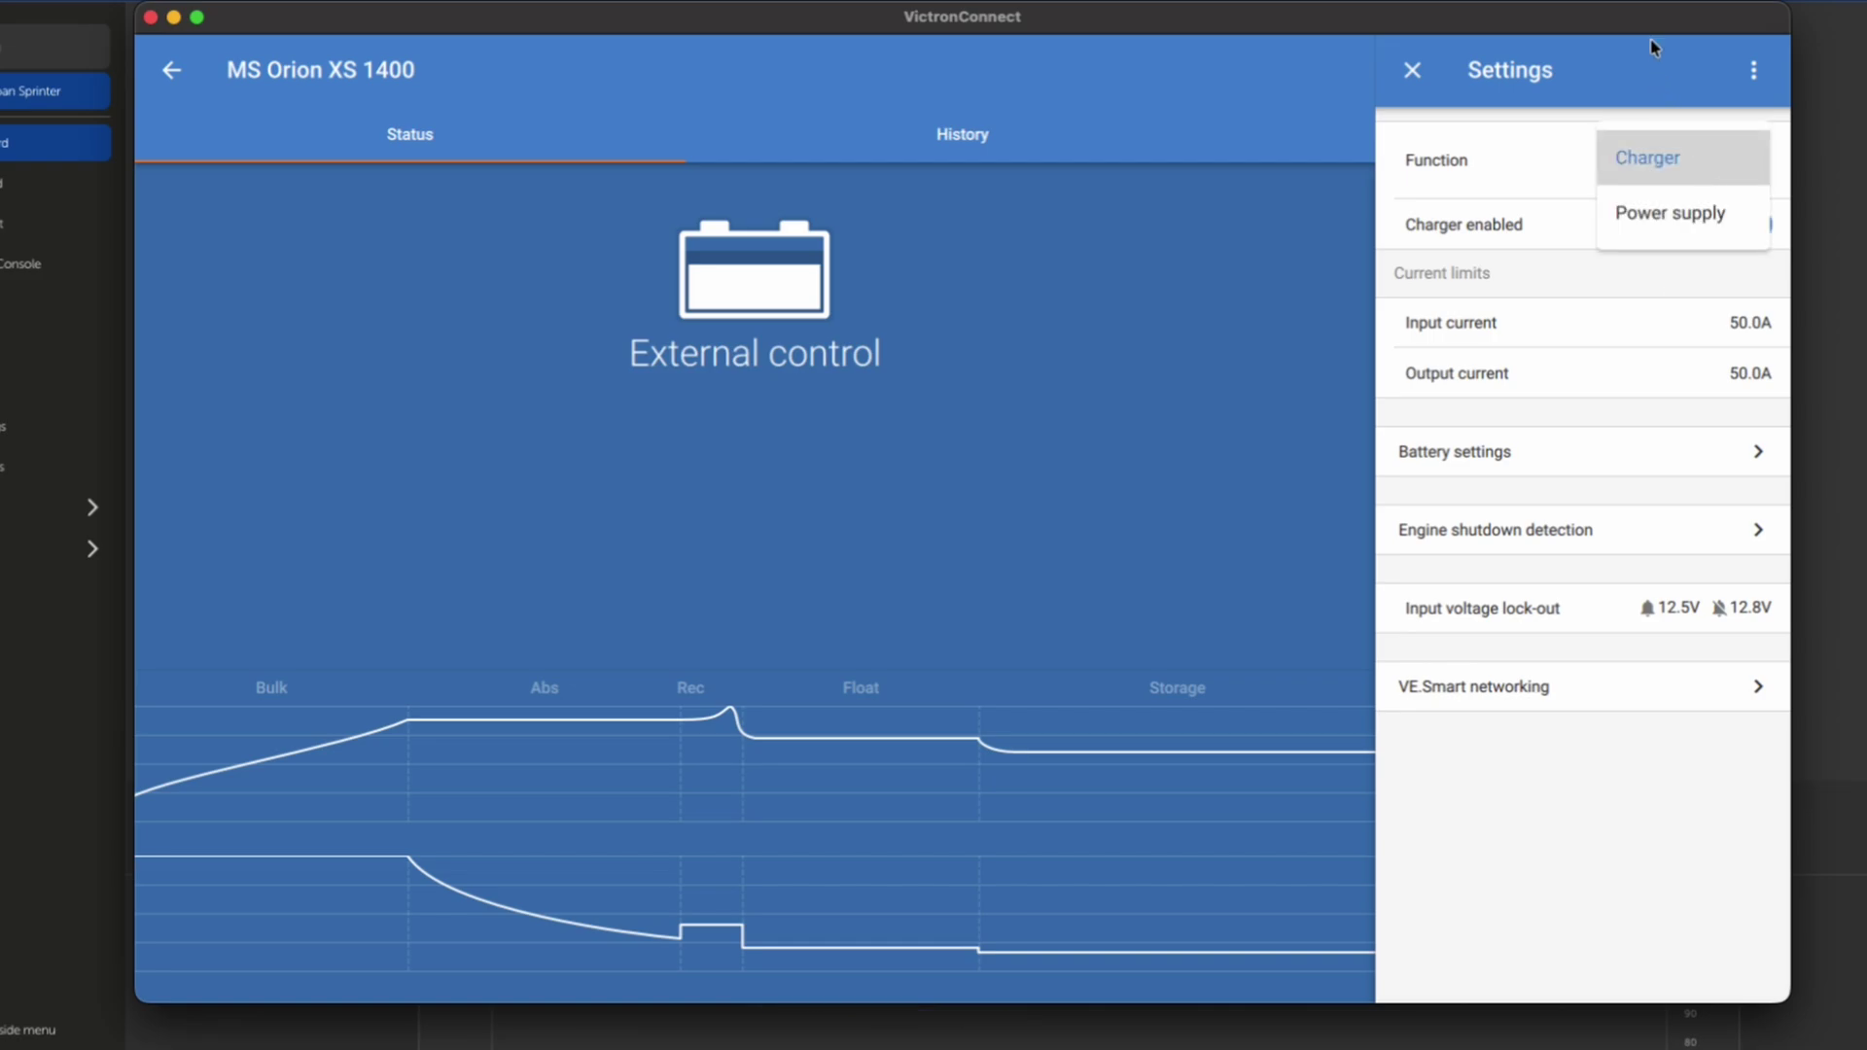
{"action": "left_click", "coordinate": [1664, 71]}
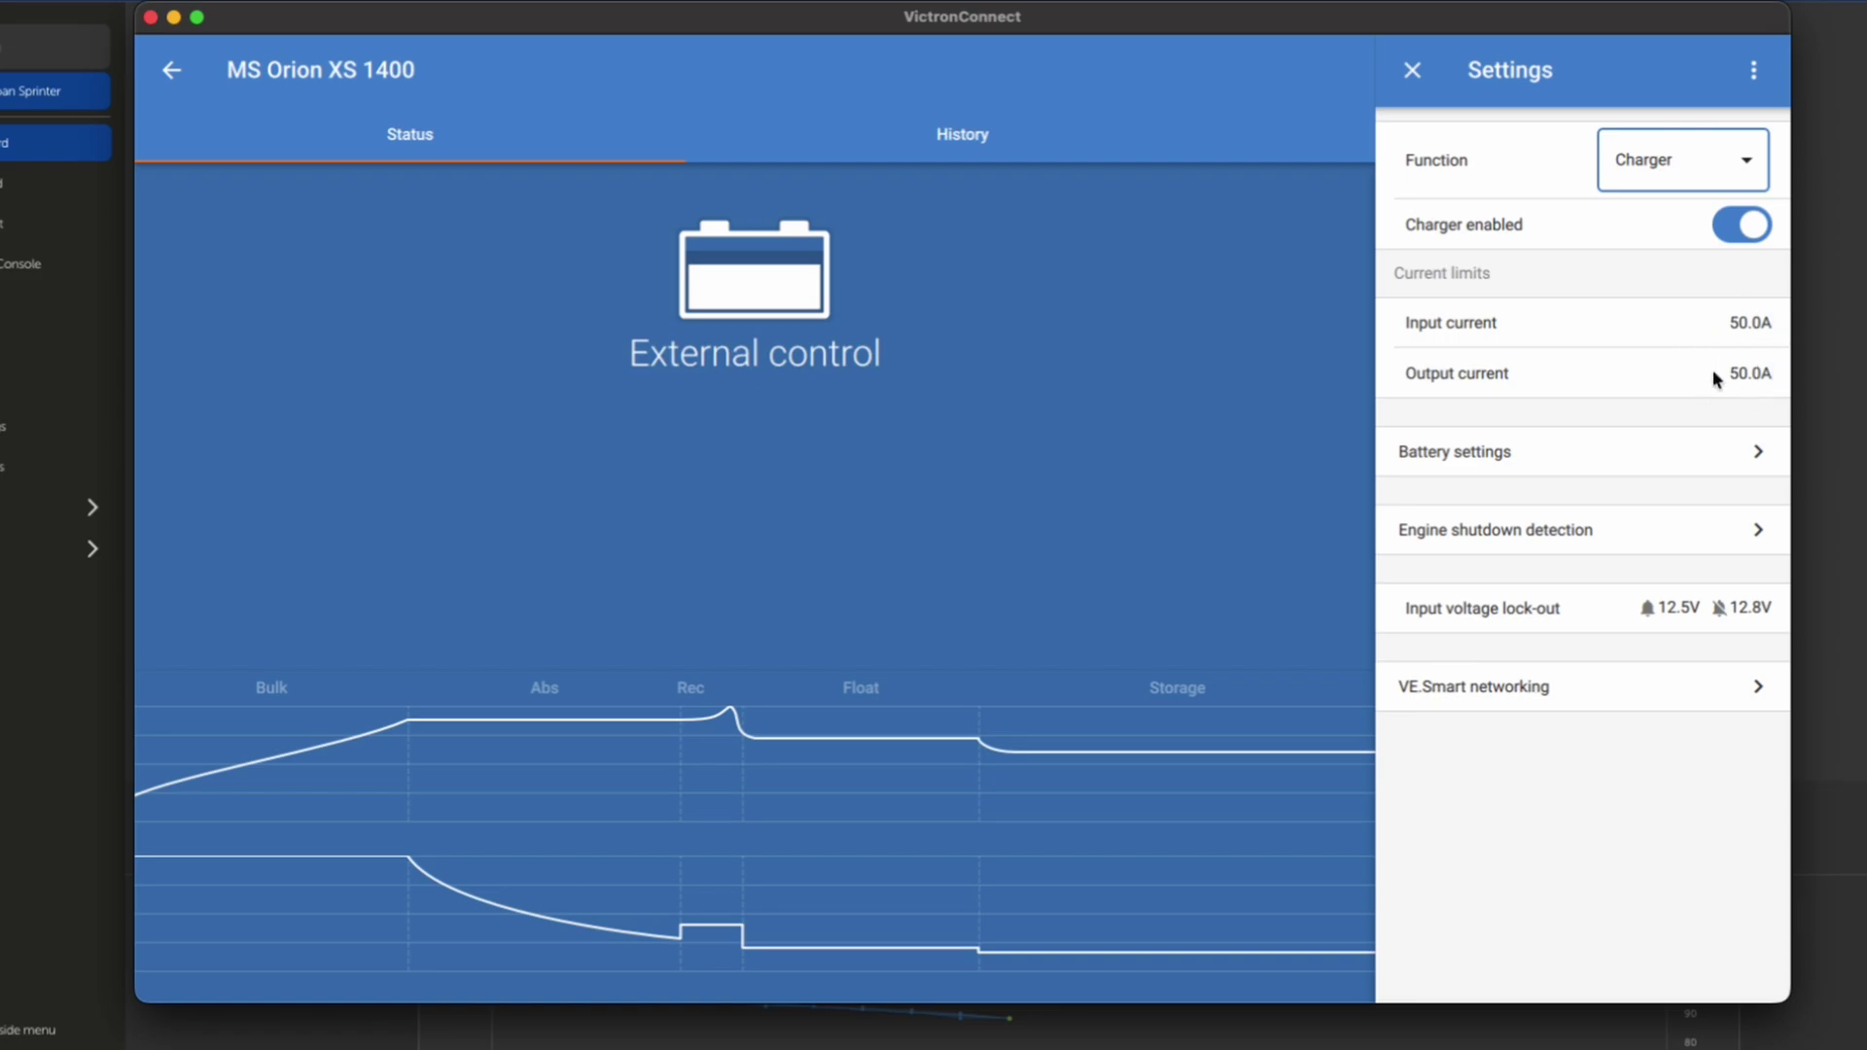
Switch on Expert mode in Battery settings, accept the caution, then return to the settings list.
{"action": "left_click", "coordinate": [1687, 459]}
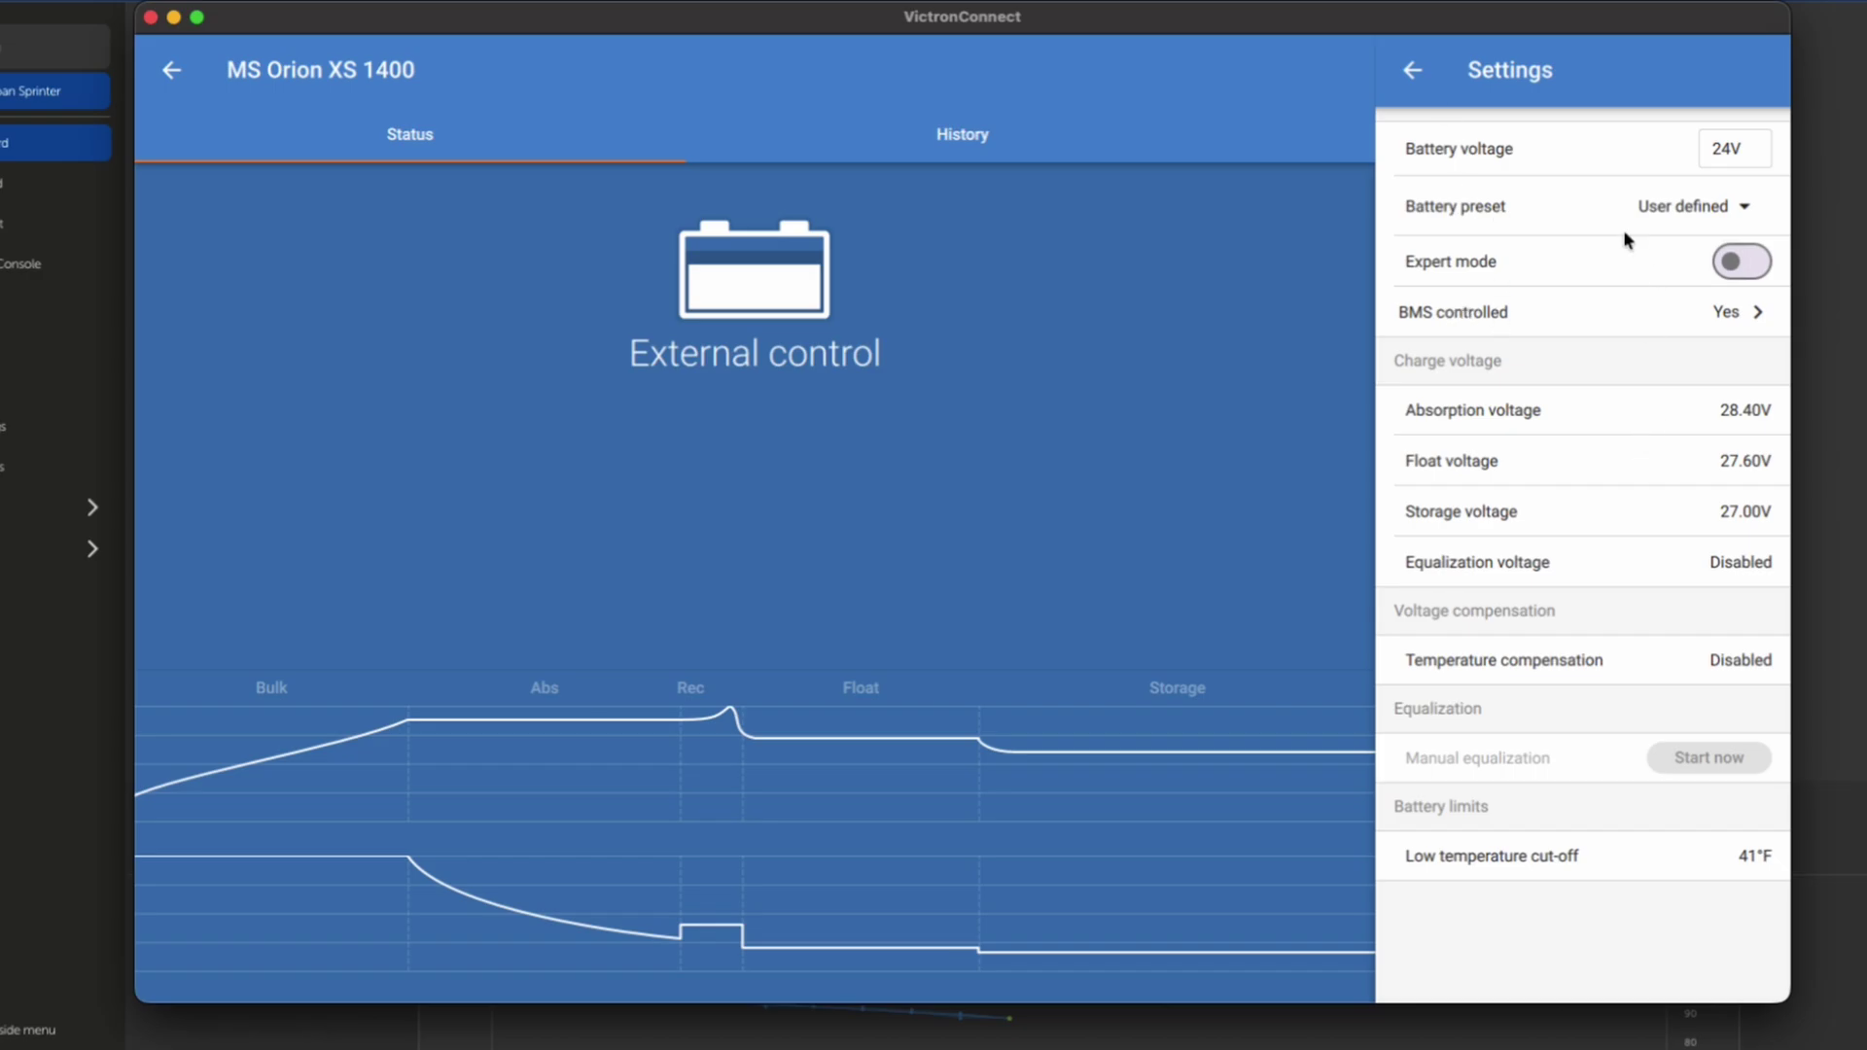
{"action": "left_click", "coordinate": [1745, 261]}
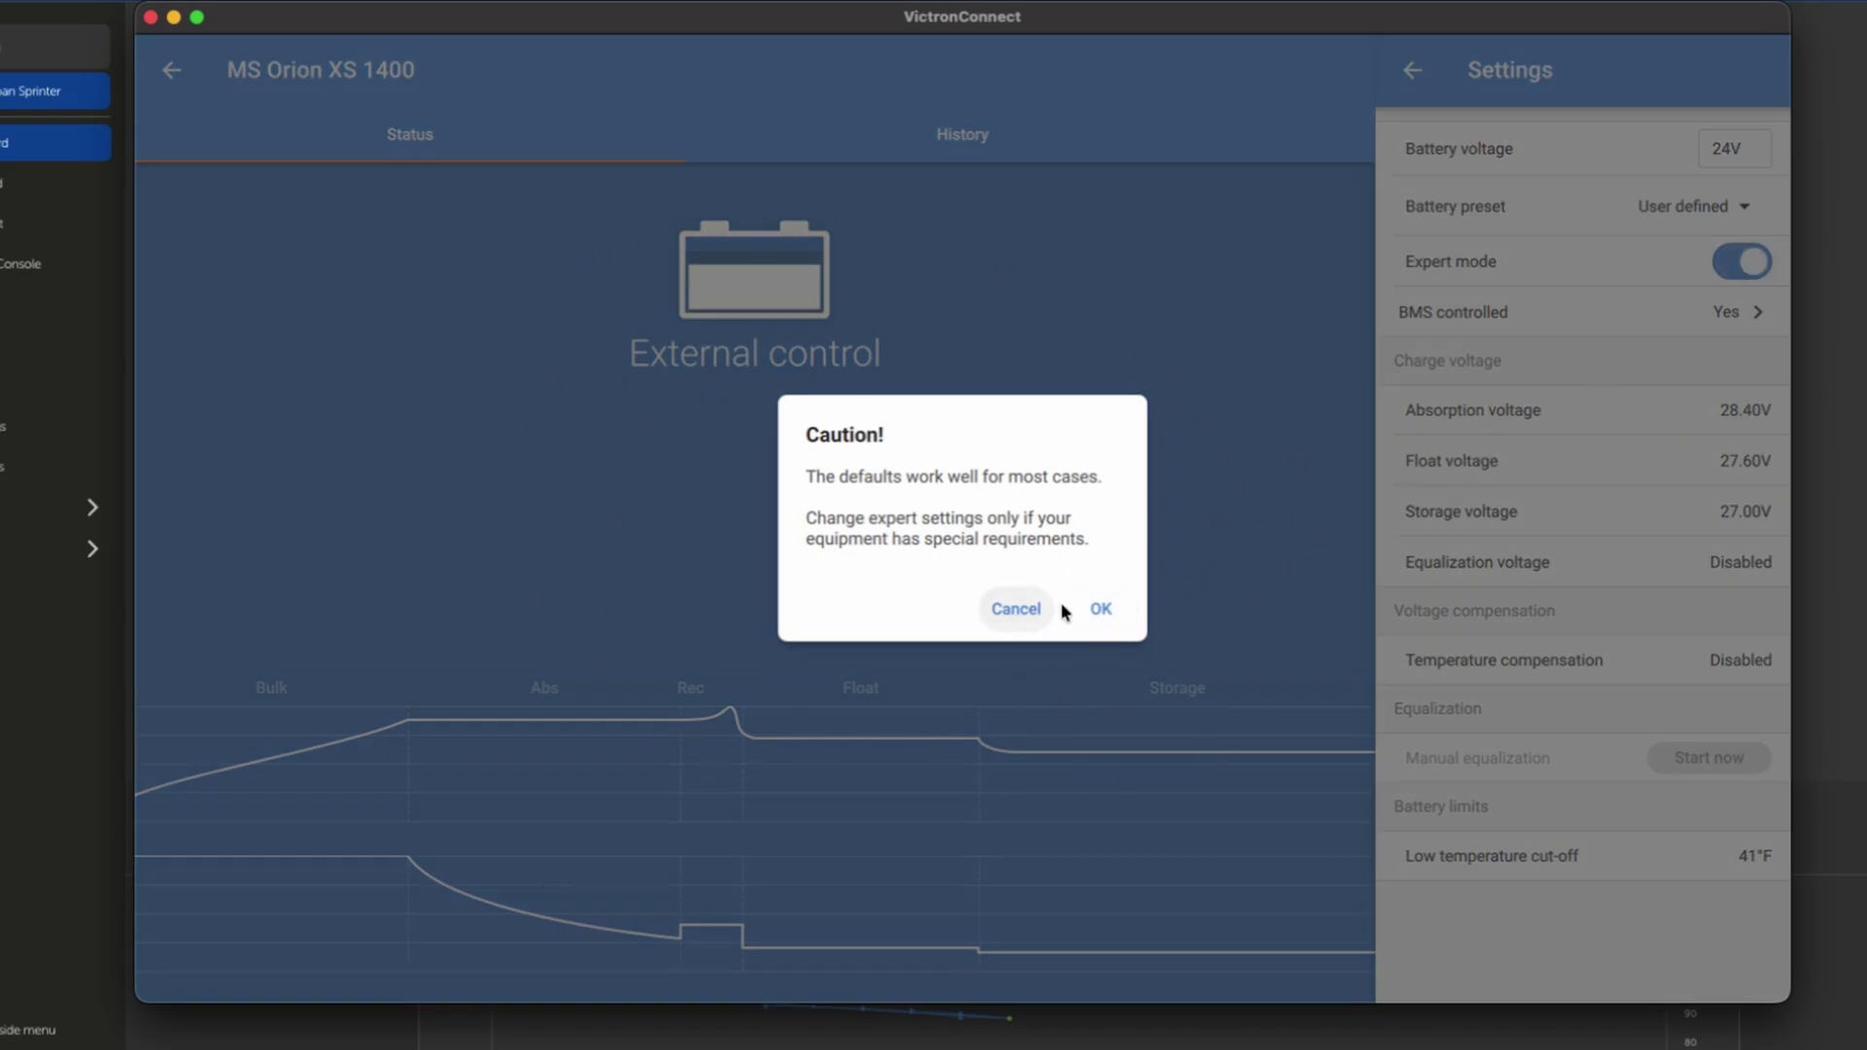
{"action": "left_click", "coordinate": [1100, 609]}
{"action": "scroll", "coordinate": [1755, 578], "scroll_direction": "down", "scroll_amount": 6}
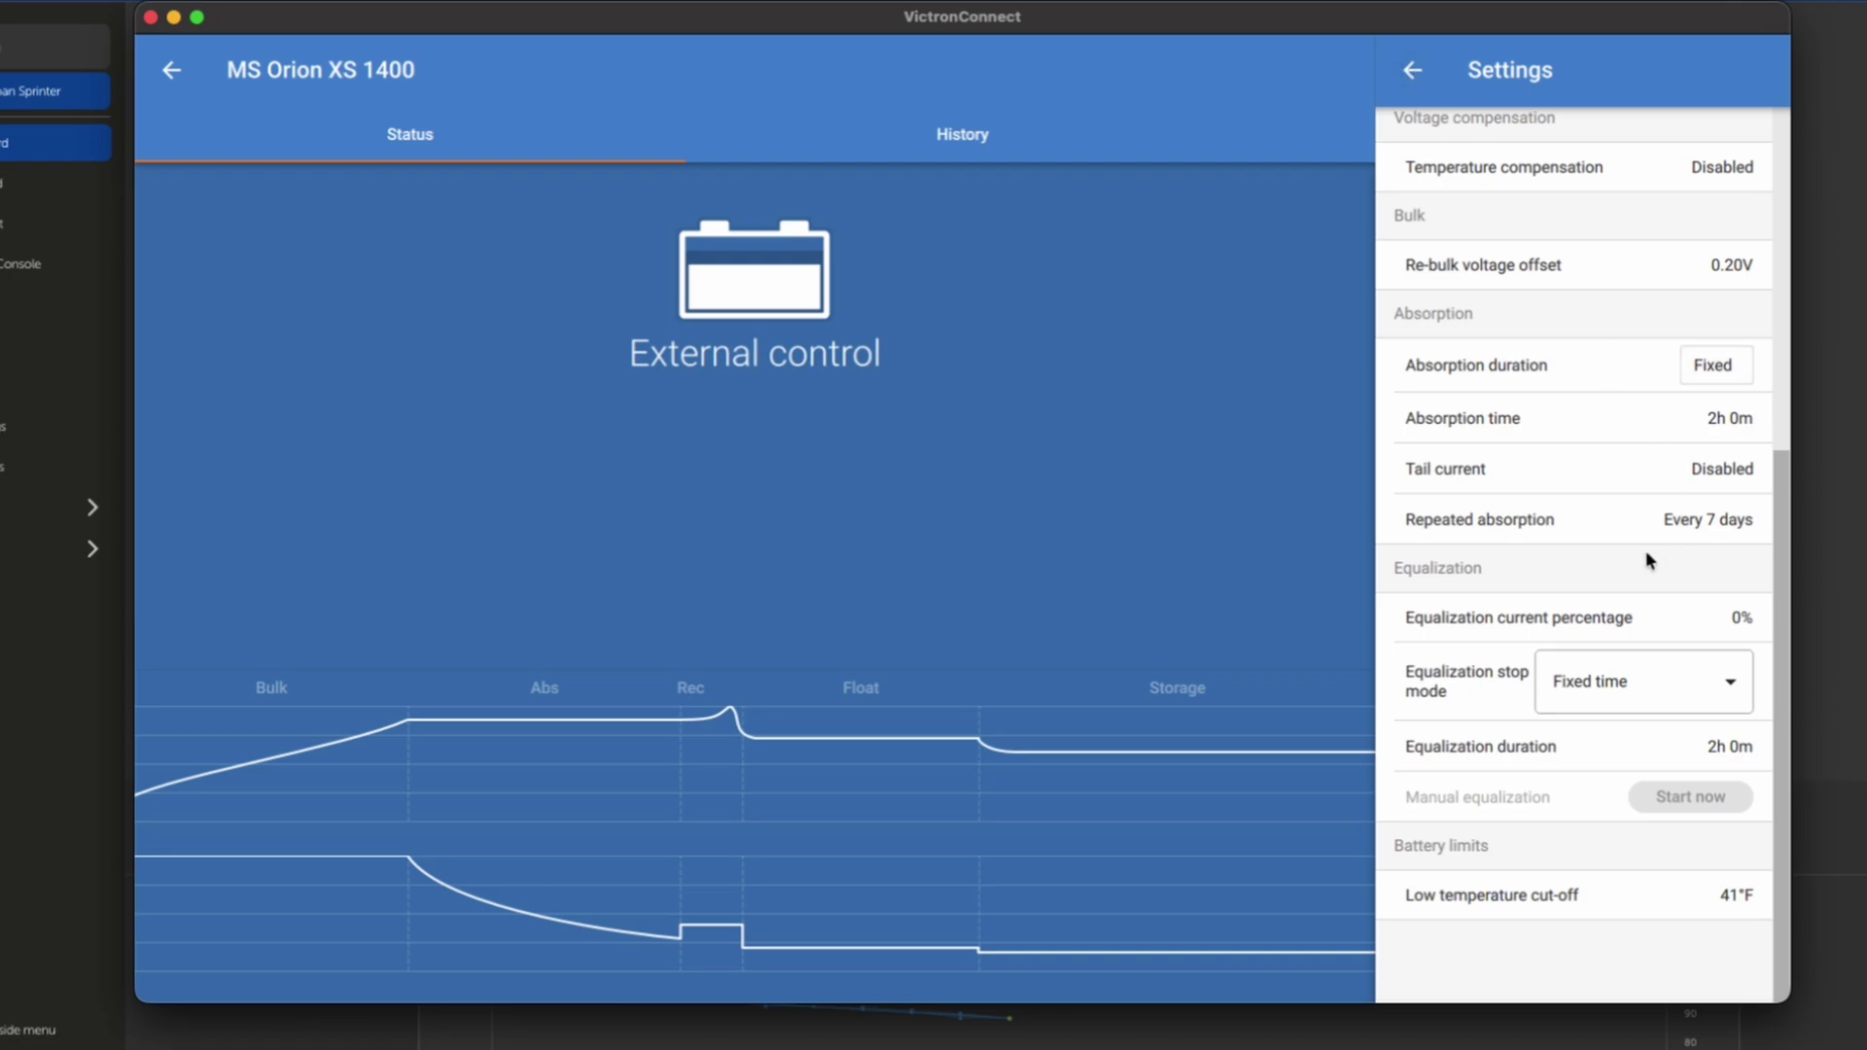
{"action": "scroll", "coordinate": [1647, 552], "scroll_direction": "up", "scroll_amount": 5}
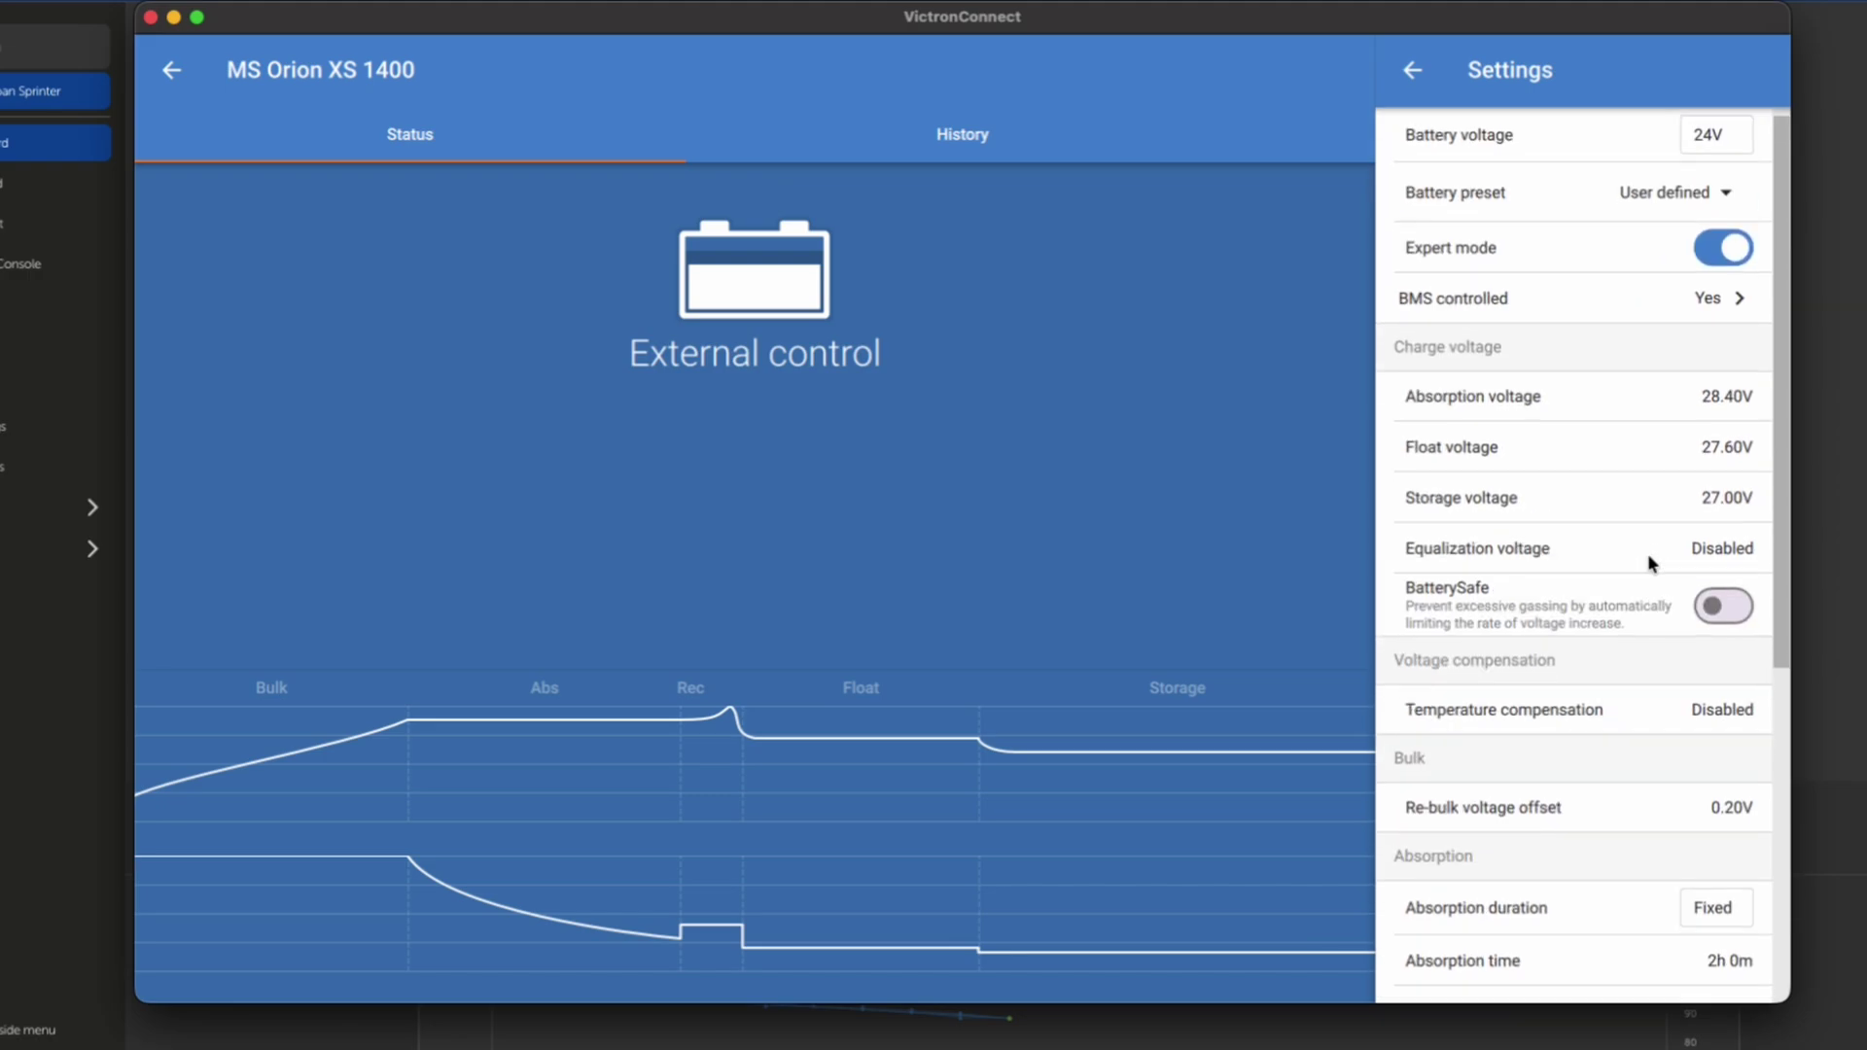
{"action": "left_click", "coordinate": [1429, 76]}
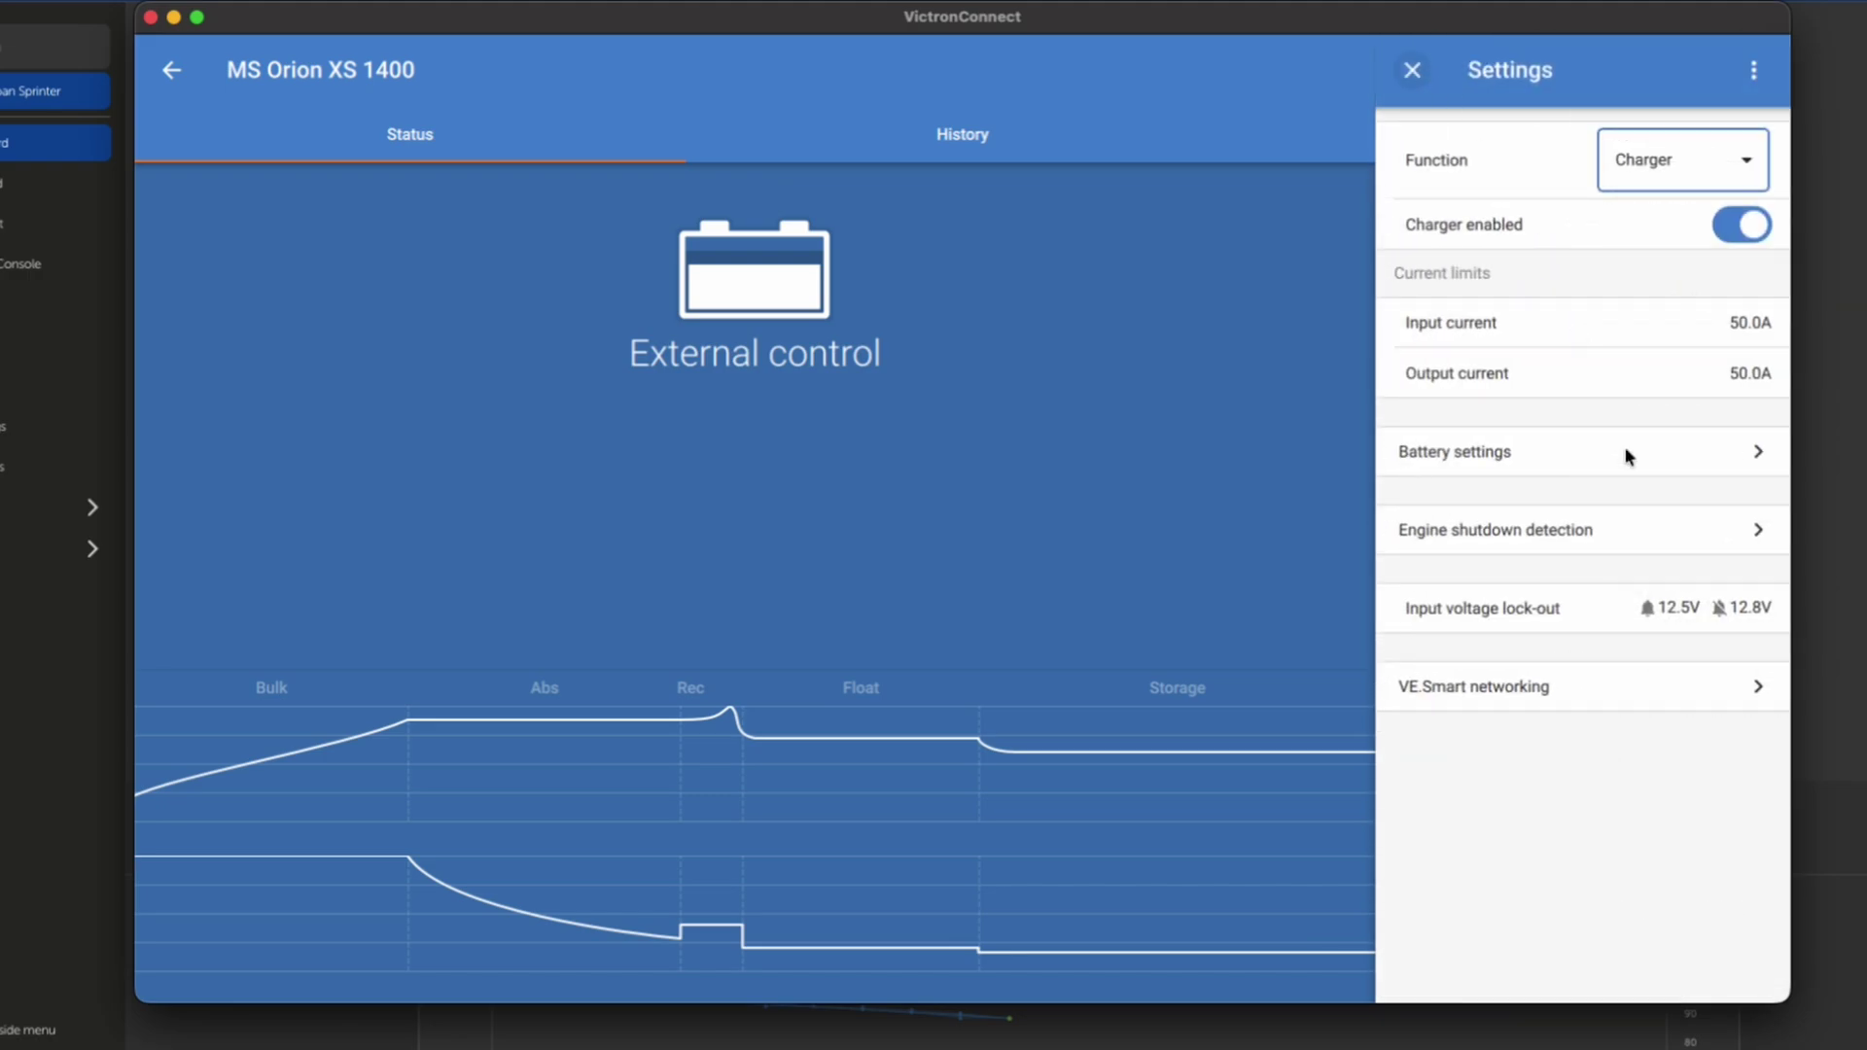
{"action": "left_click", "coordinate": [1647, 537]}
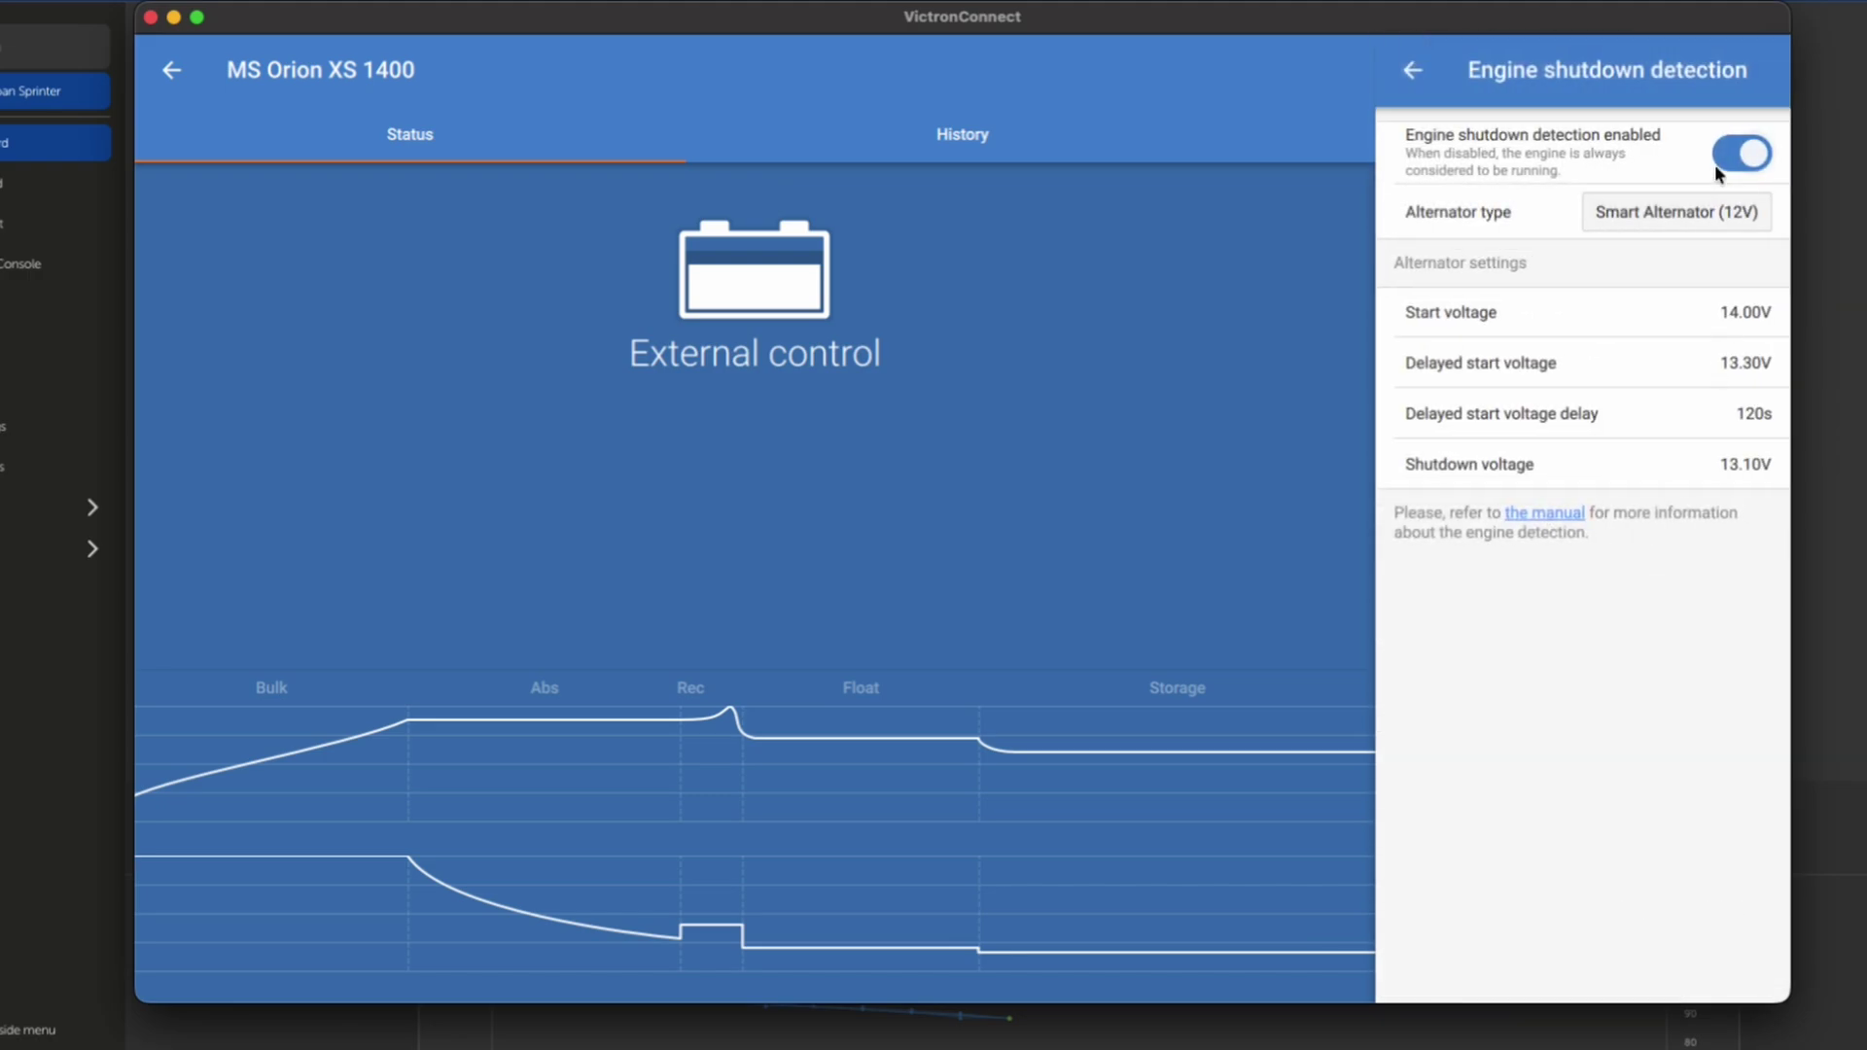
{"action": "left_click", "coordinate": [1676, 222]}
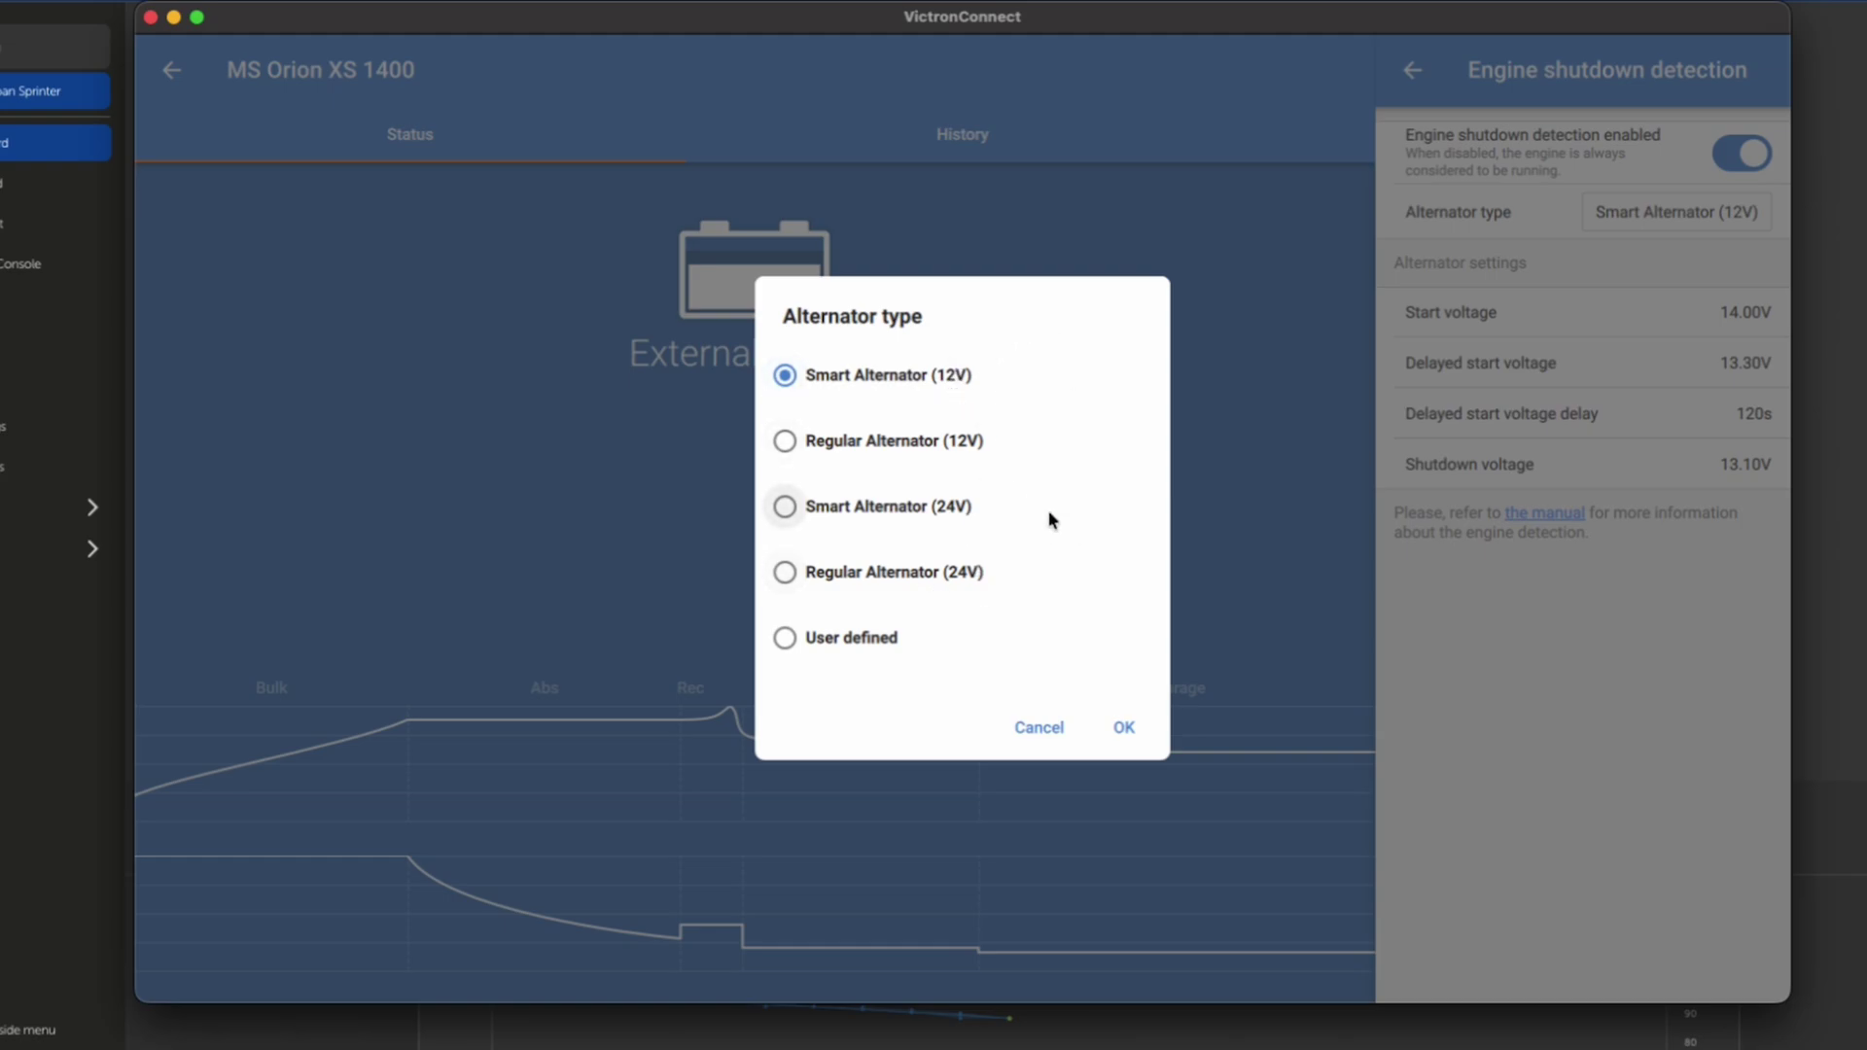
{"action": "left_click", "coordinate": [1050, 736]}
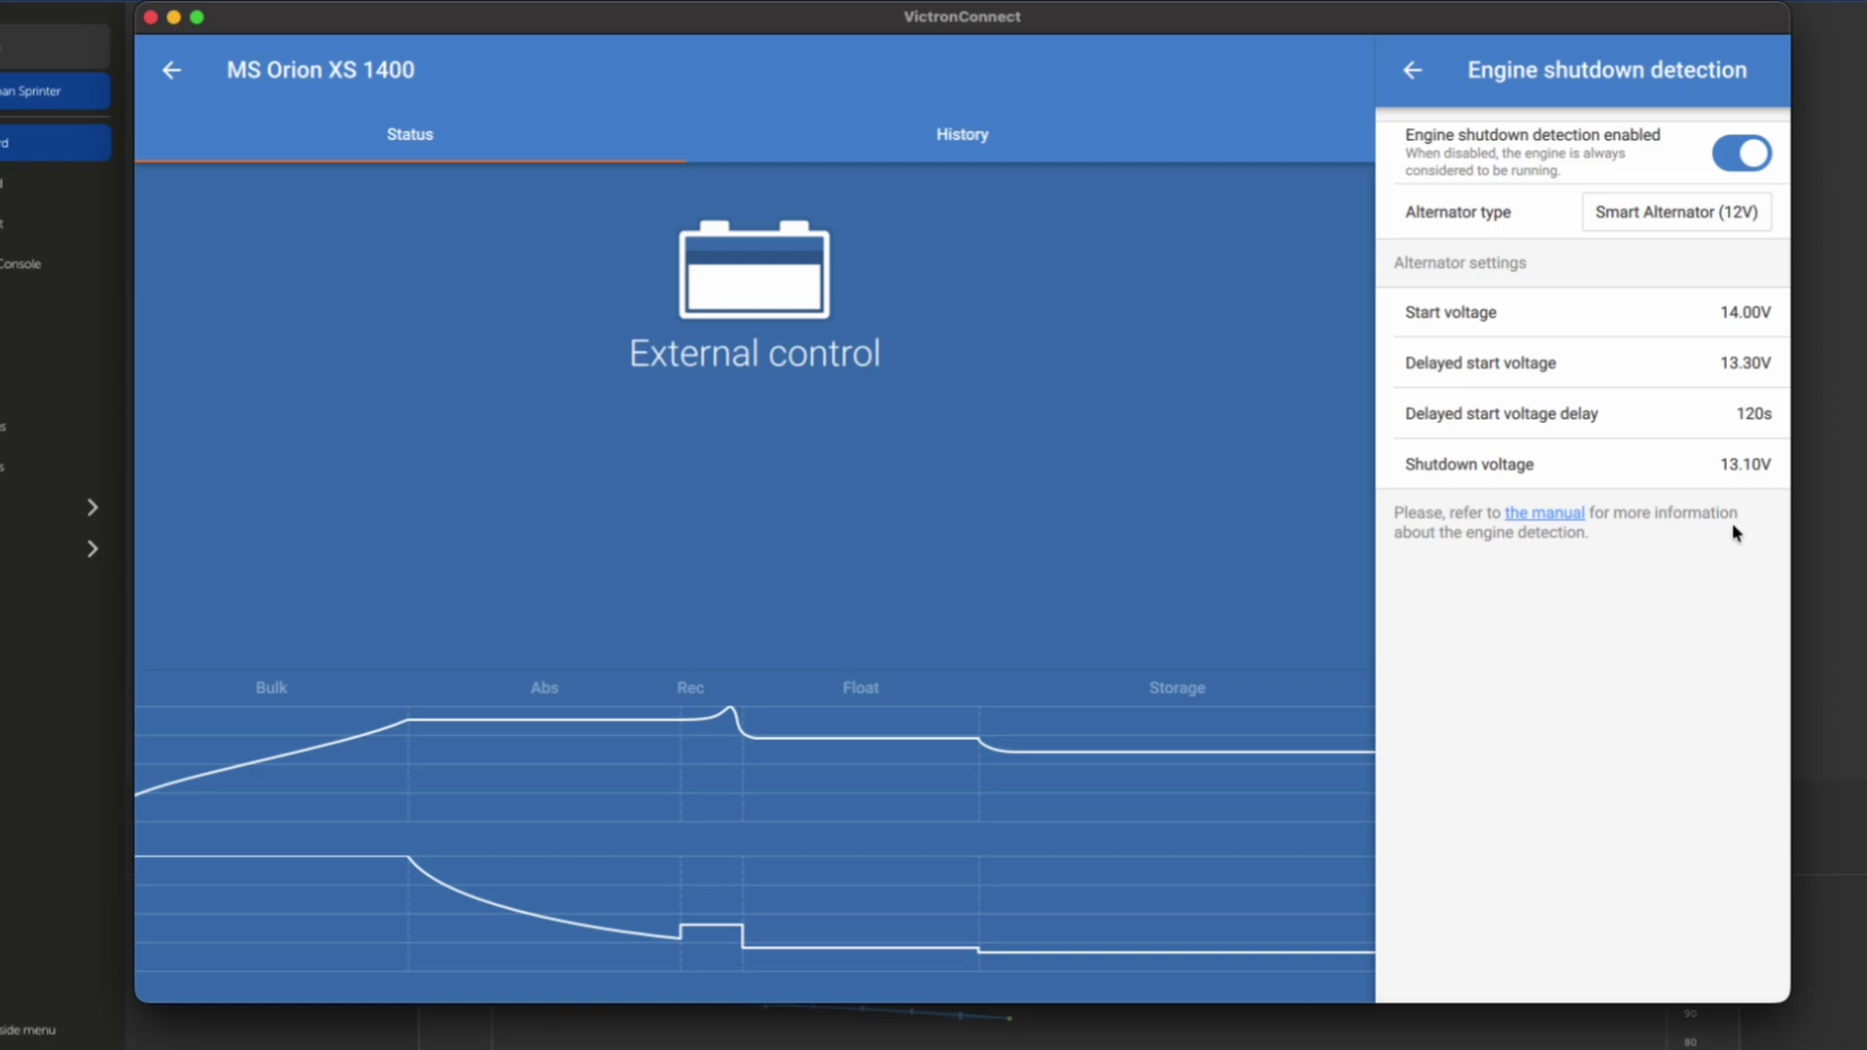
{"action": "left_click", "coordinate": [1417, 69]}
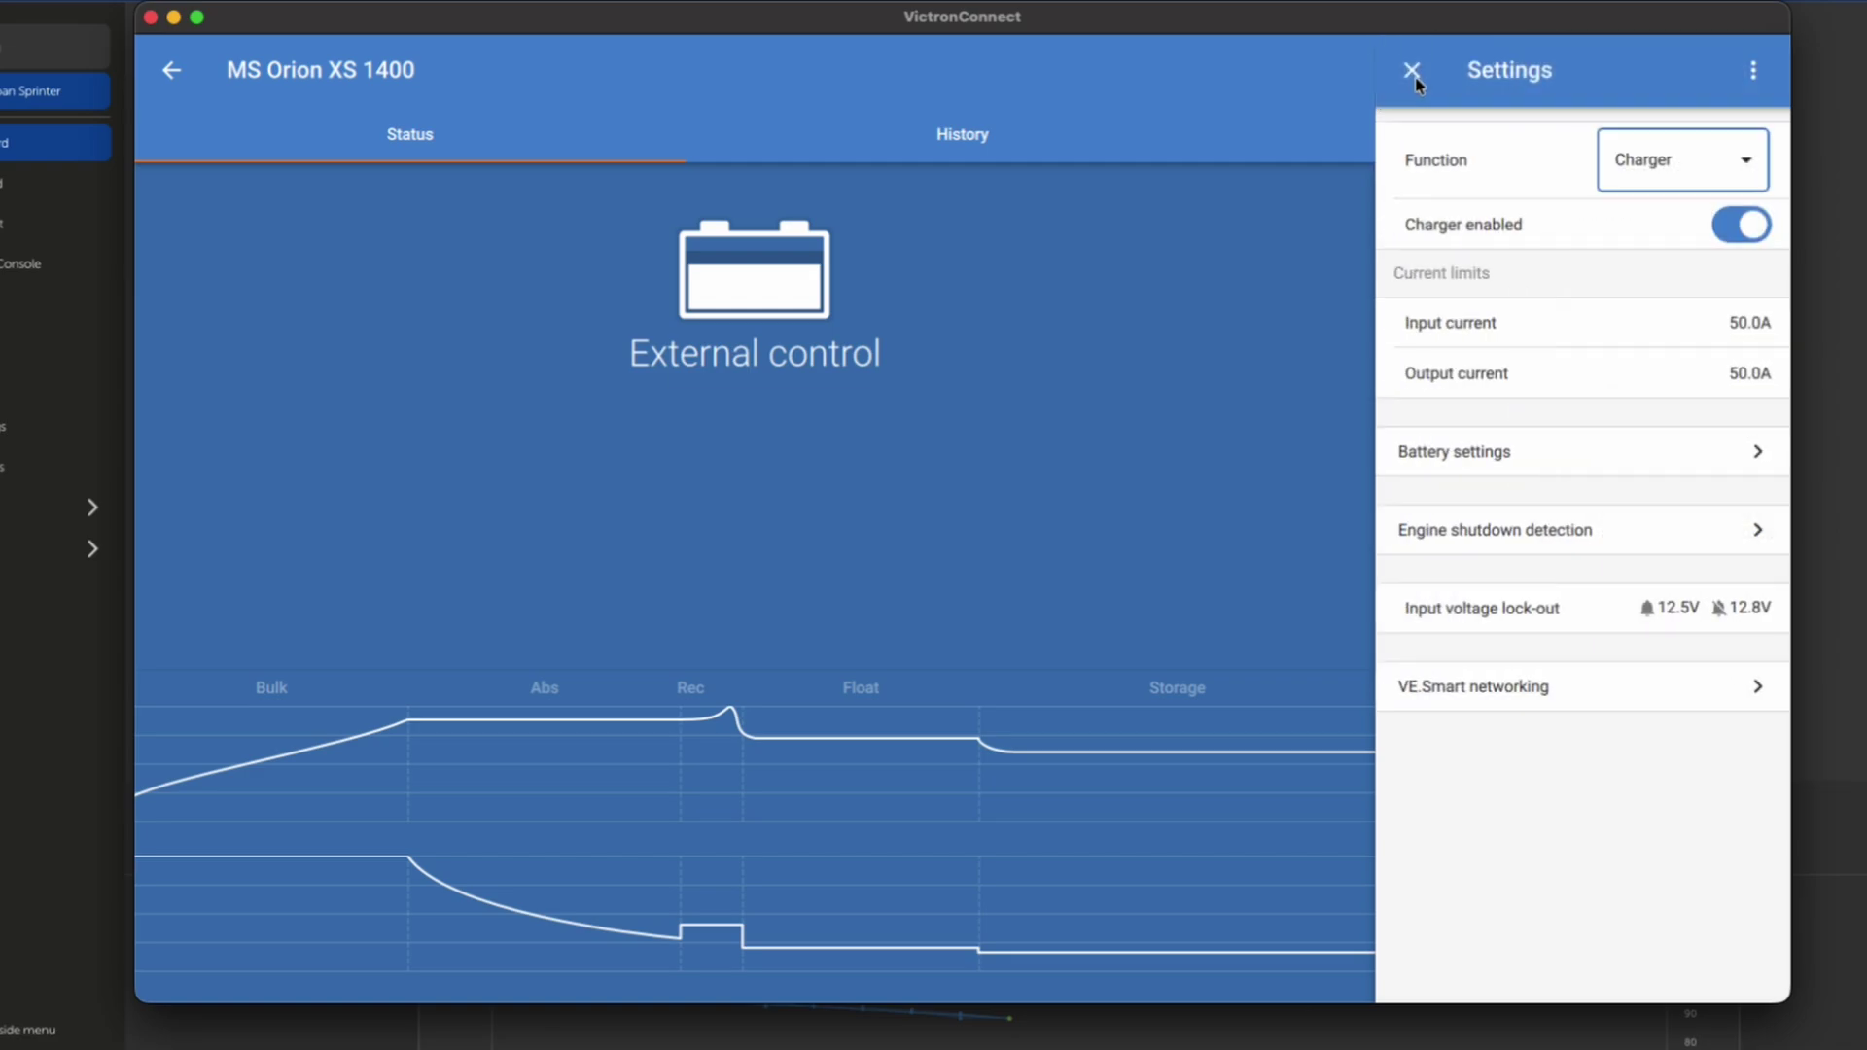
Look at the VE.Smart networking options, then go back to the settings list.
{"action": "left_click", "coordinate": [1589, 686]}
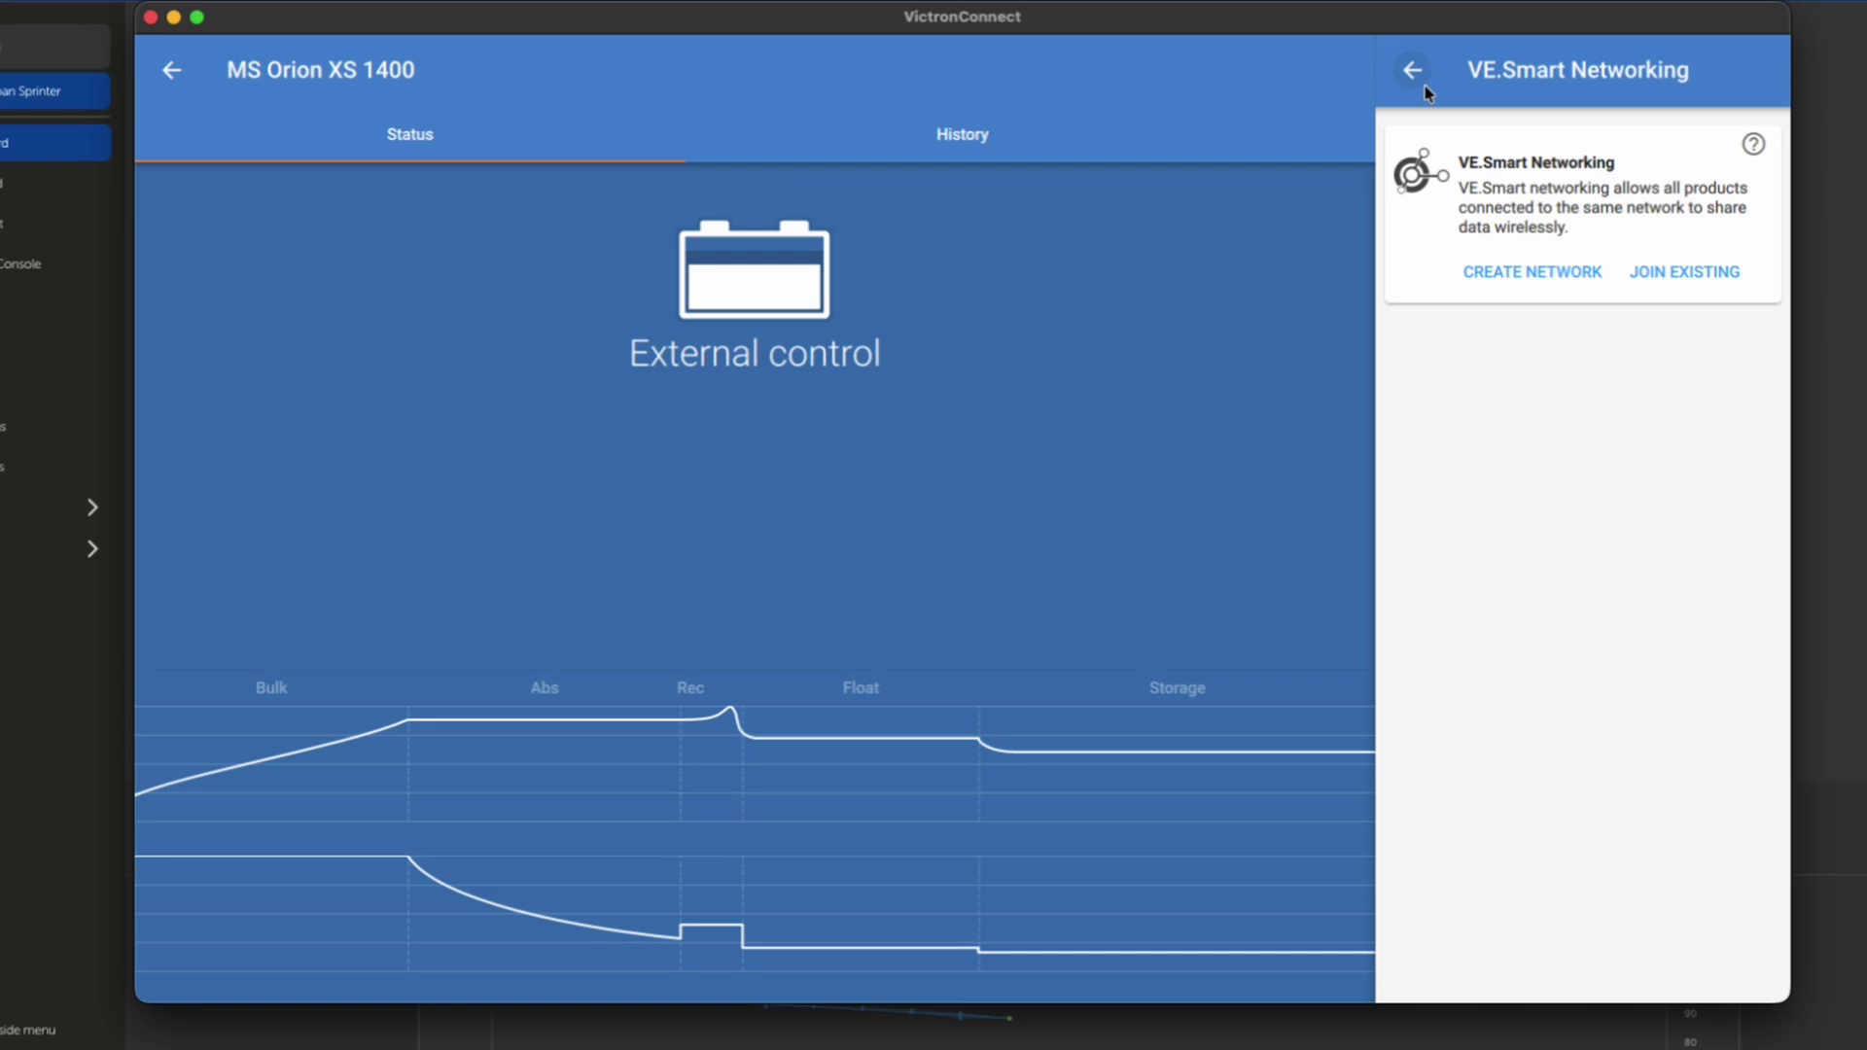
{"action": "left_click", "coordinate": [1393, 60]}
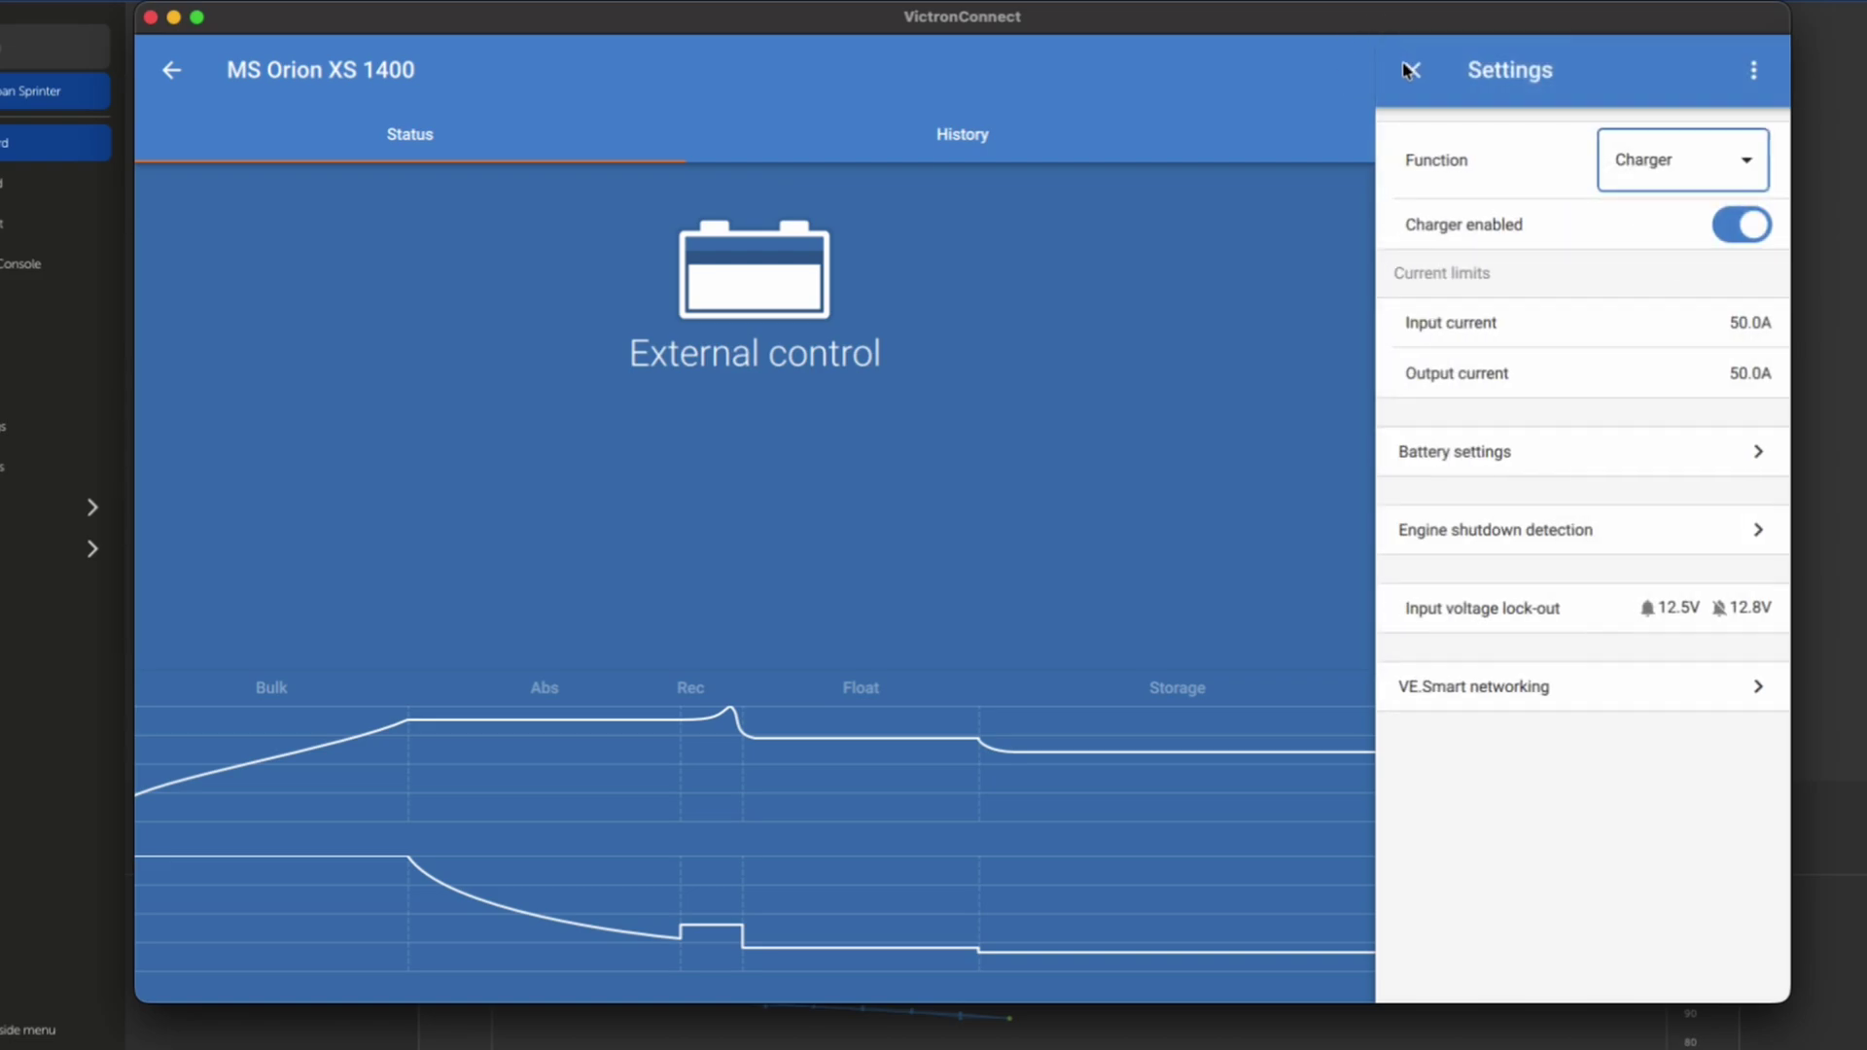
Close the Orion settings and open the installation's Remote Console in VRM.
{"action": "left_click", "coordinate": [1412, 72]}
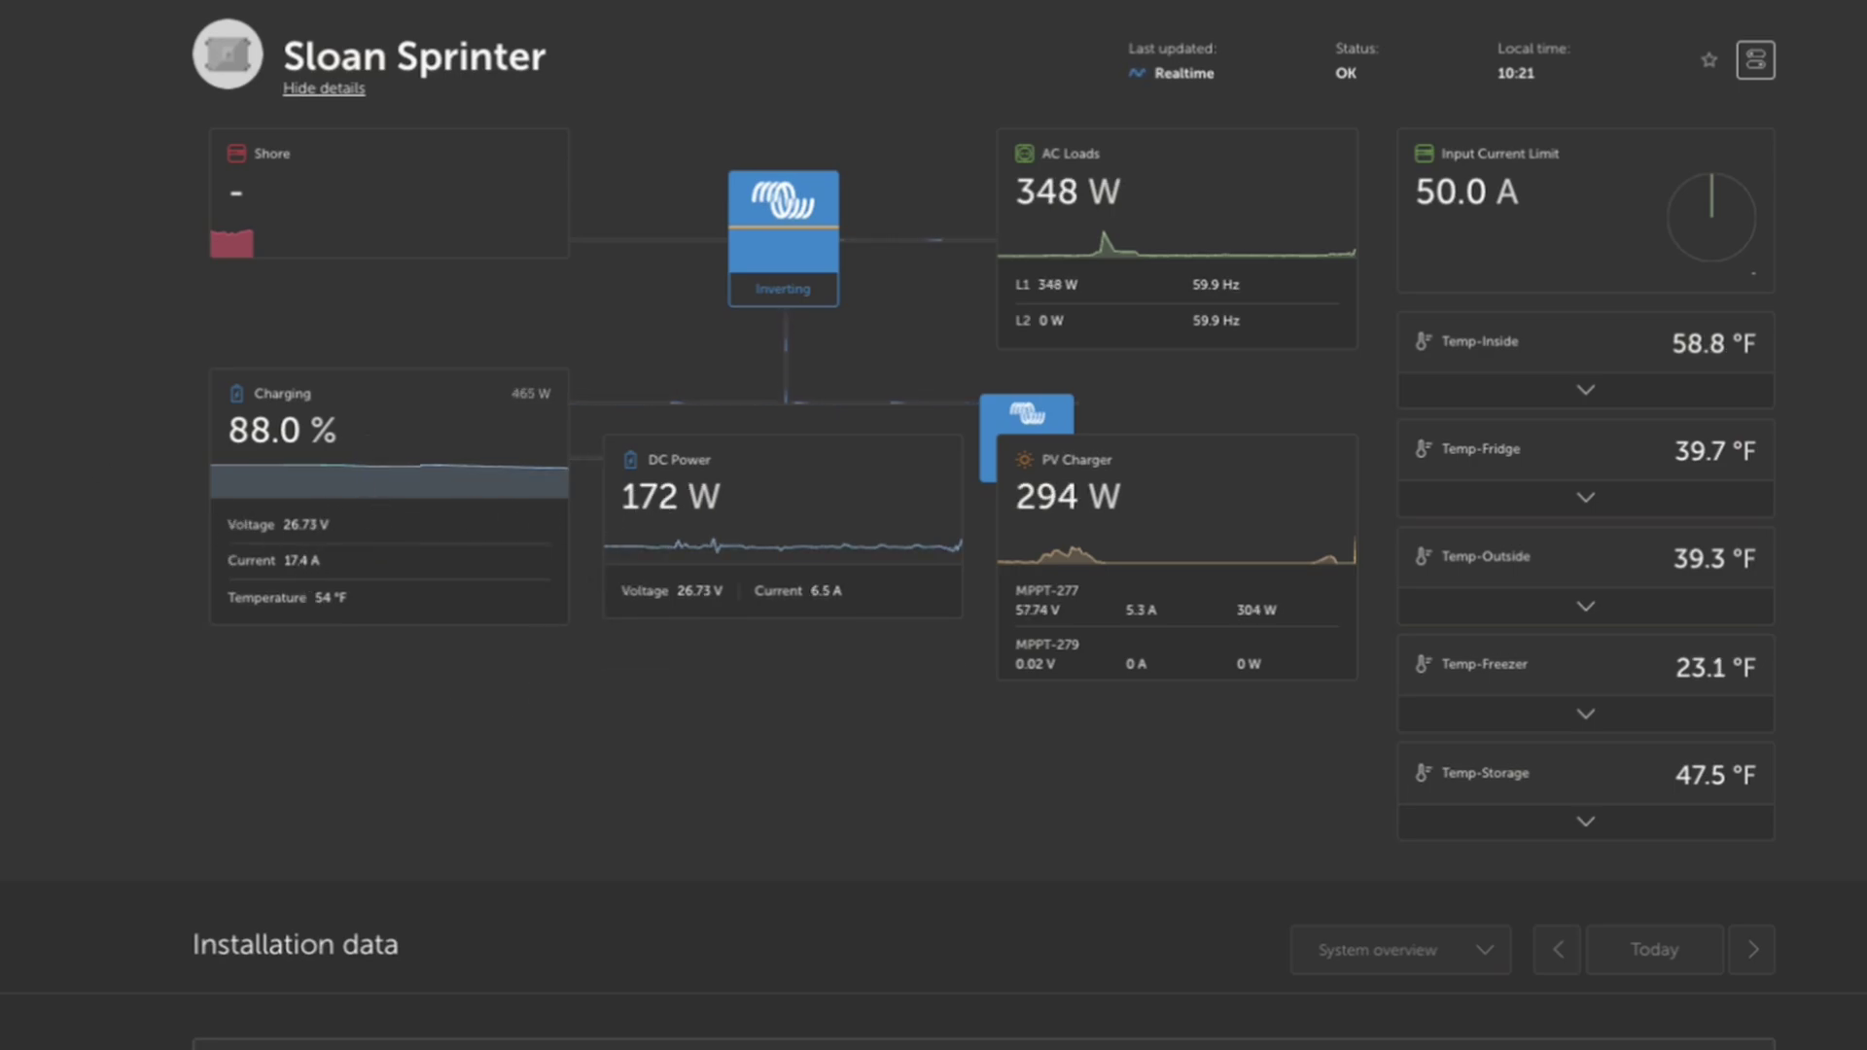
{"action": "left_click", "coordinate": [33, 263]}
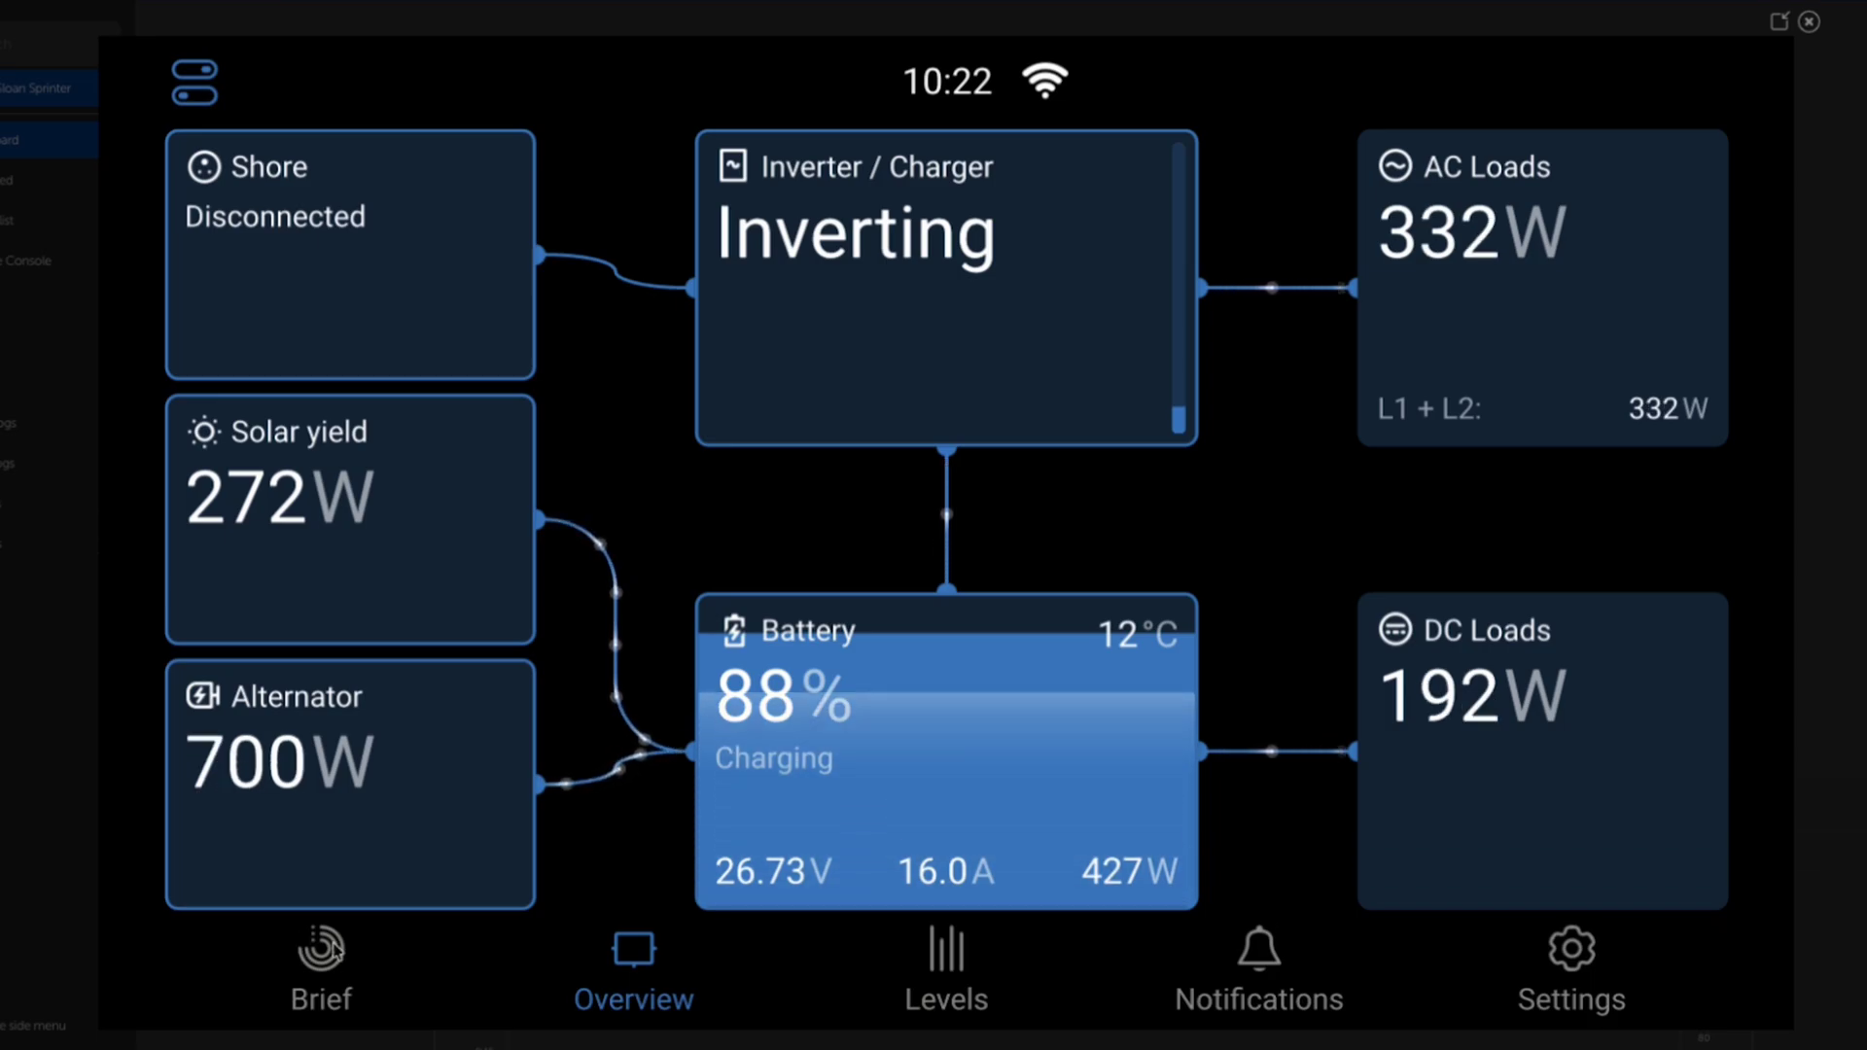
Switch from the Brief view to Overview, then open the Alternator tile's MS Orion XS 1400 page.
{"action": "left_click", "coordinate": [332, 949]}
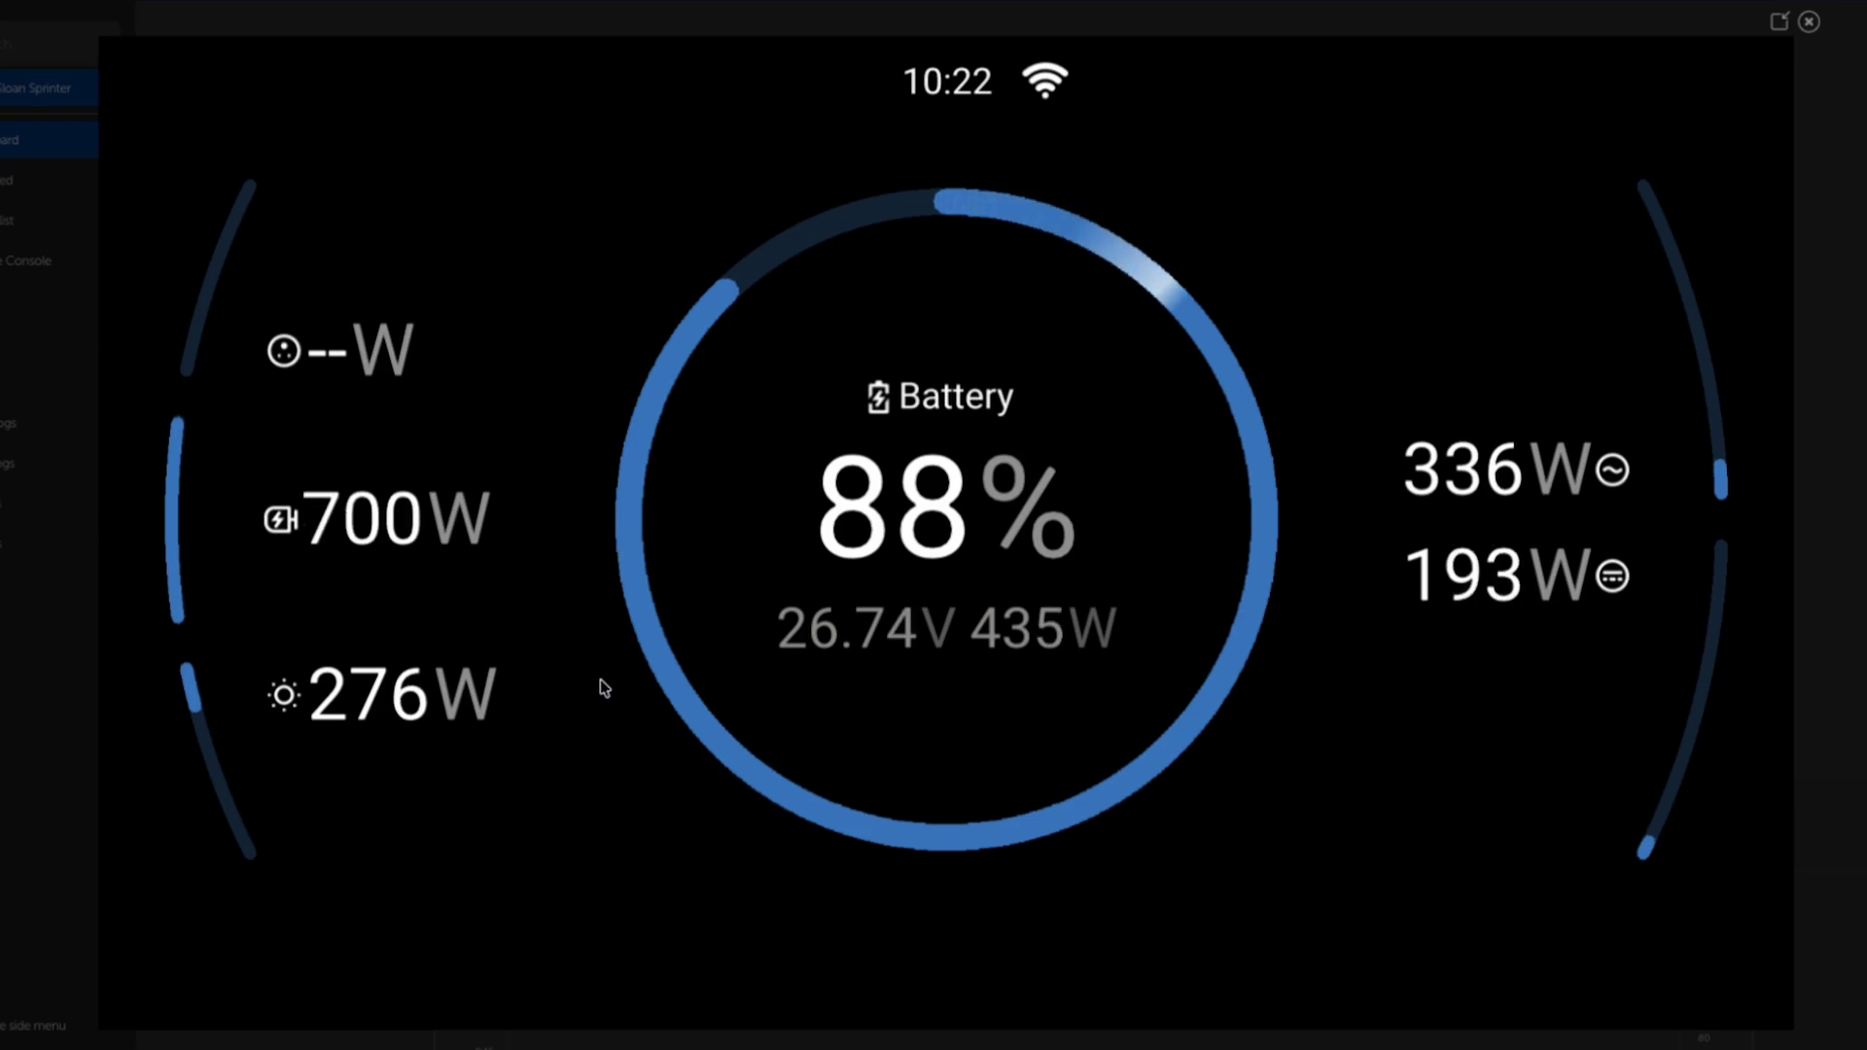
{"action": "left_click", "coordinate": [569, 863]}
{"action": "left_click", "coordinate": [607, 946]}
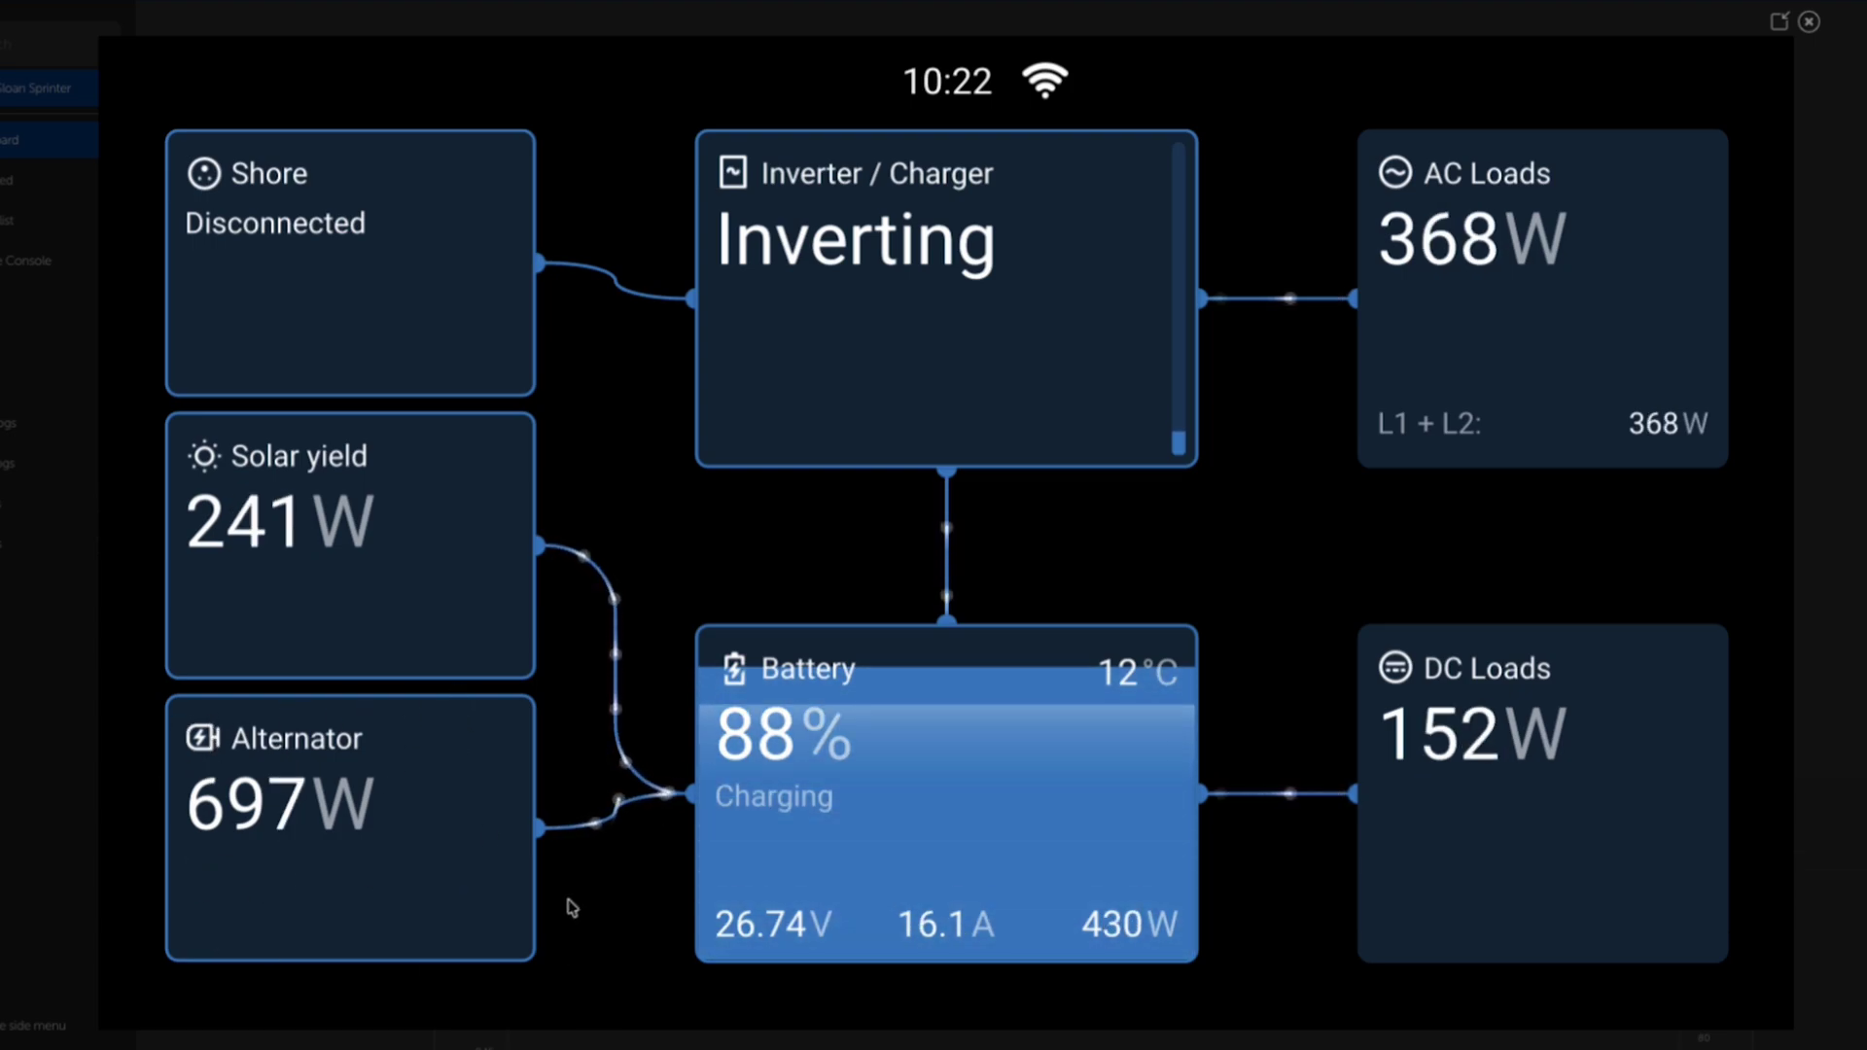
{"action": "left_click", "coordinate": [383, 807]}
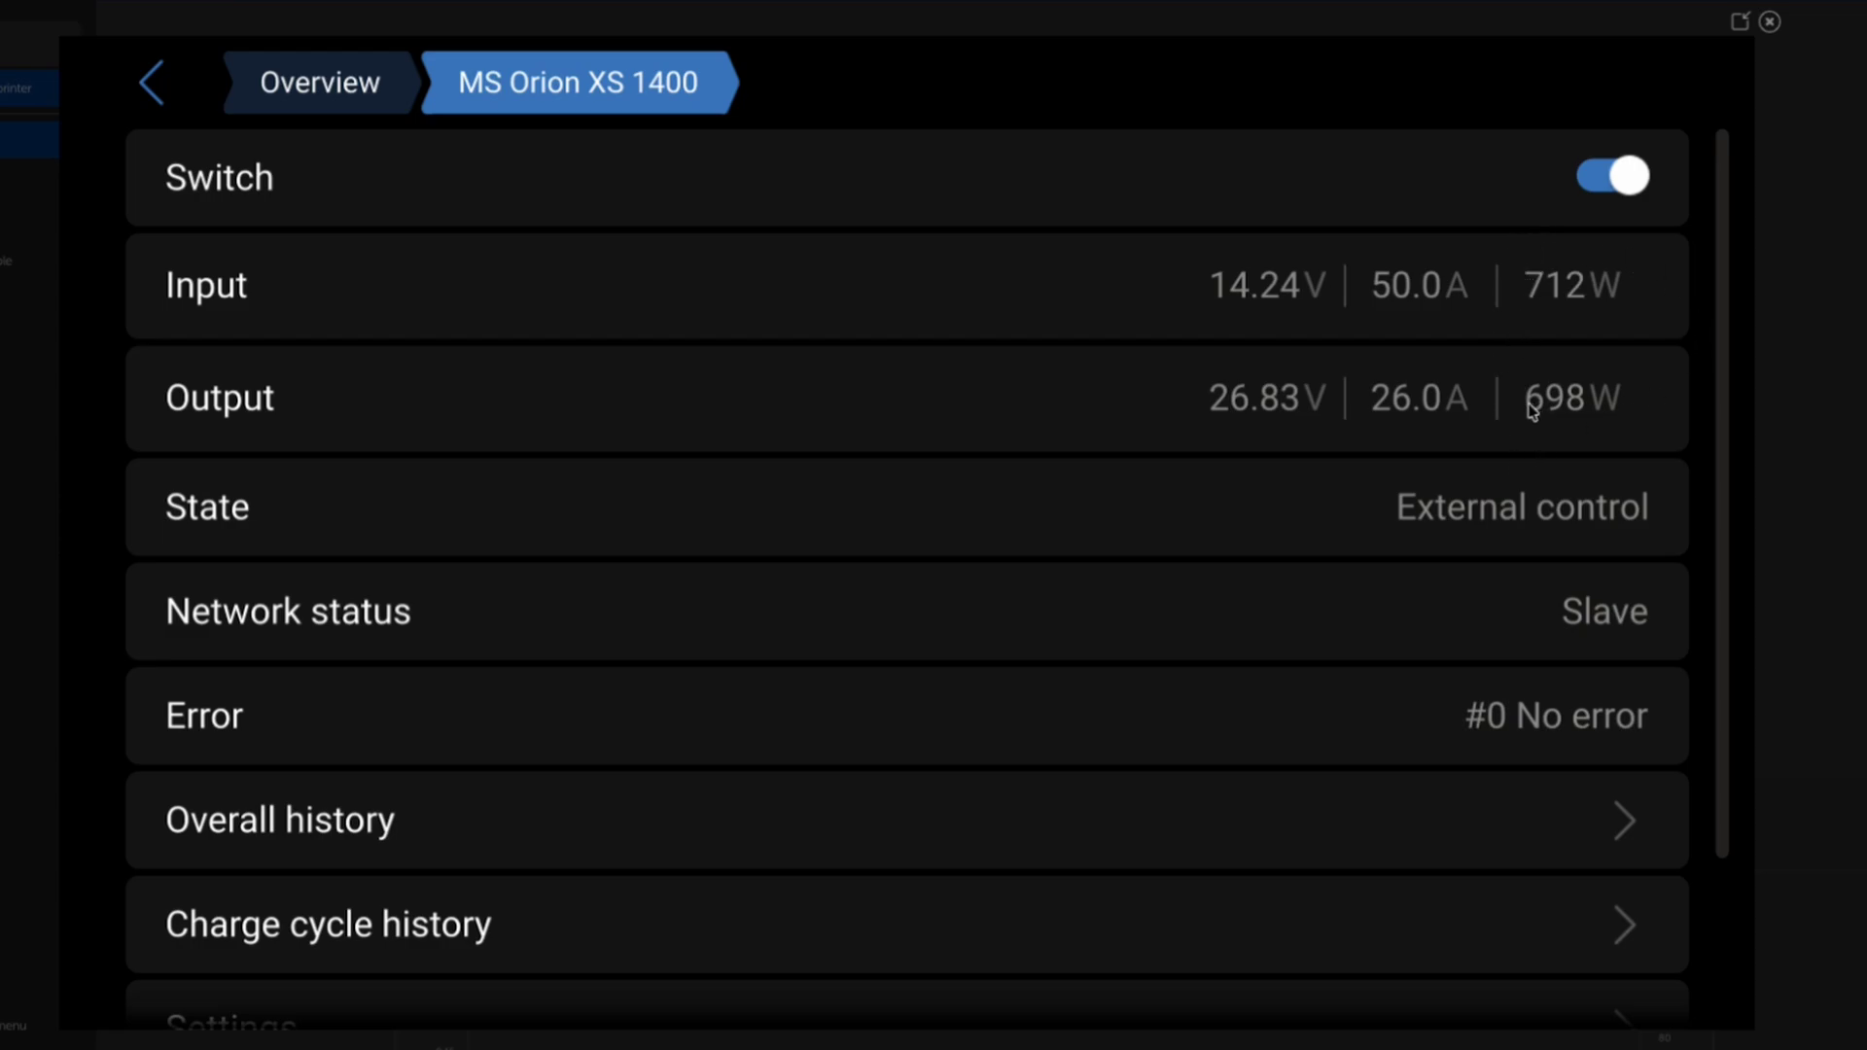
Scroll the MS Orion XS 1400 page down to its Settings and Device rows.
{"action": "scroll", "coordinate": [1268, 566], "scroll_direction": "down", "scroll_amount": 1}
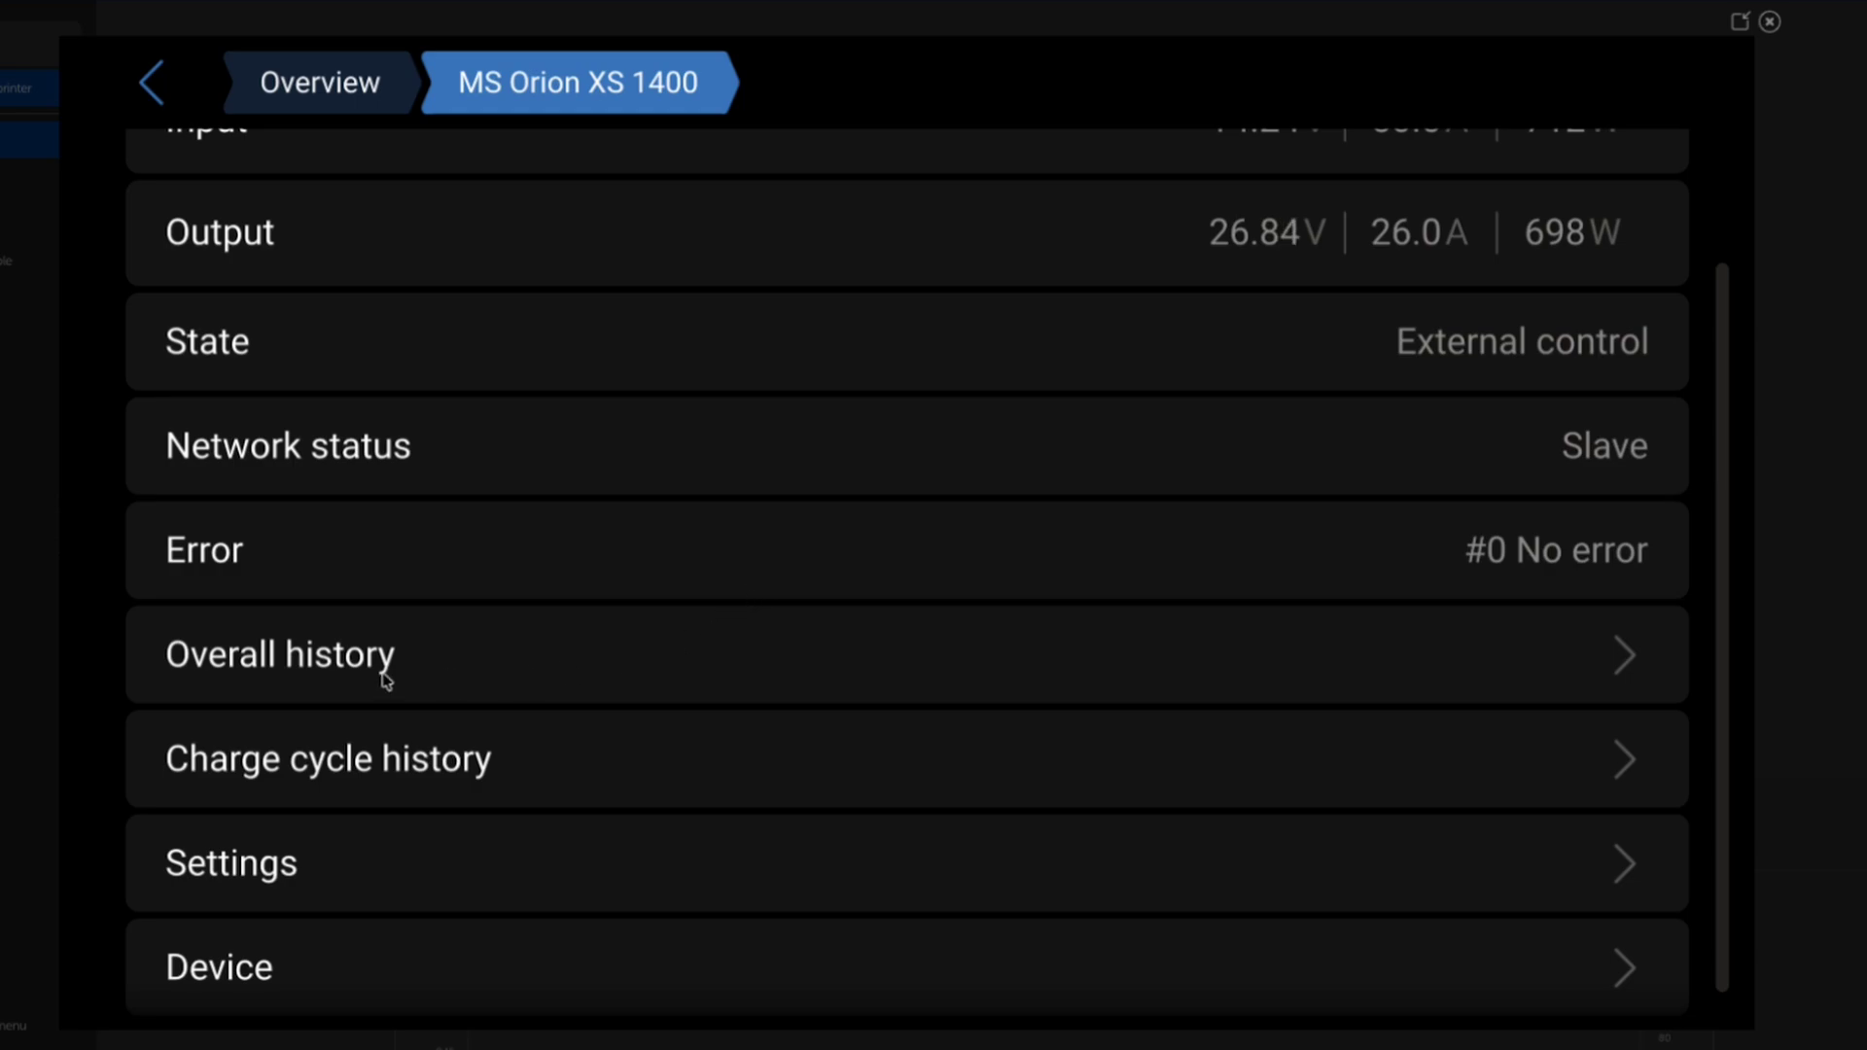
View Overall history and Charge cycle history, returning to the MS Orion XS 1400 page after each.
{"action": "left_click", "coordinate": [451, 654]}
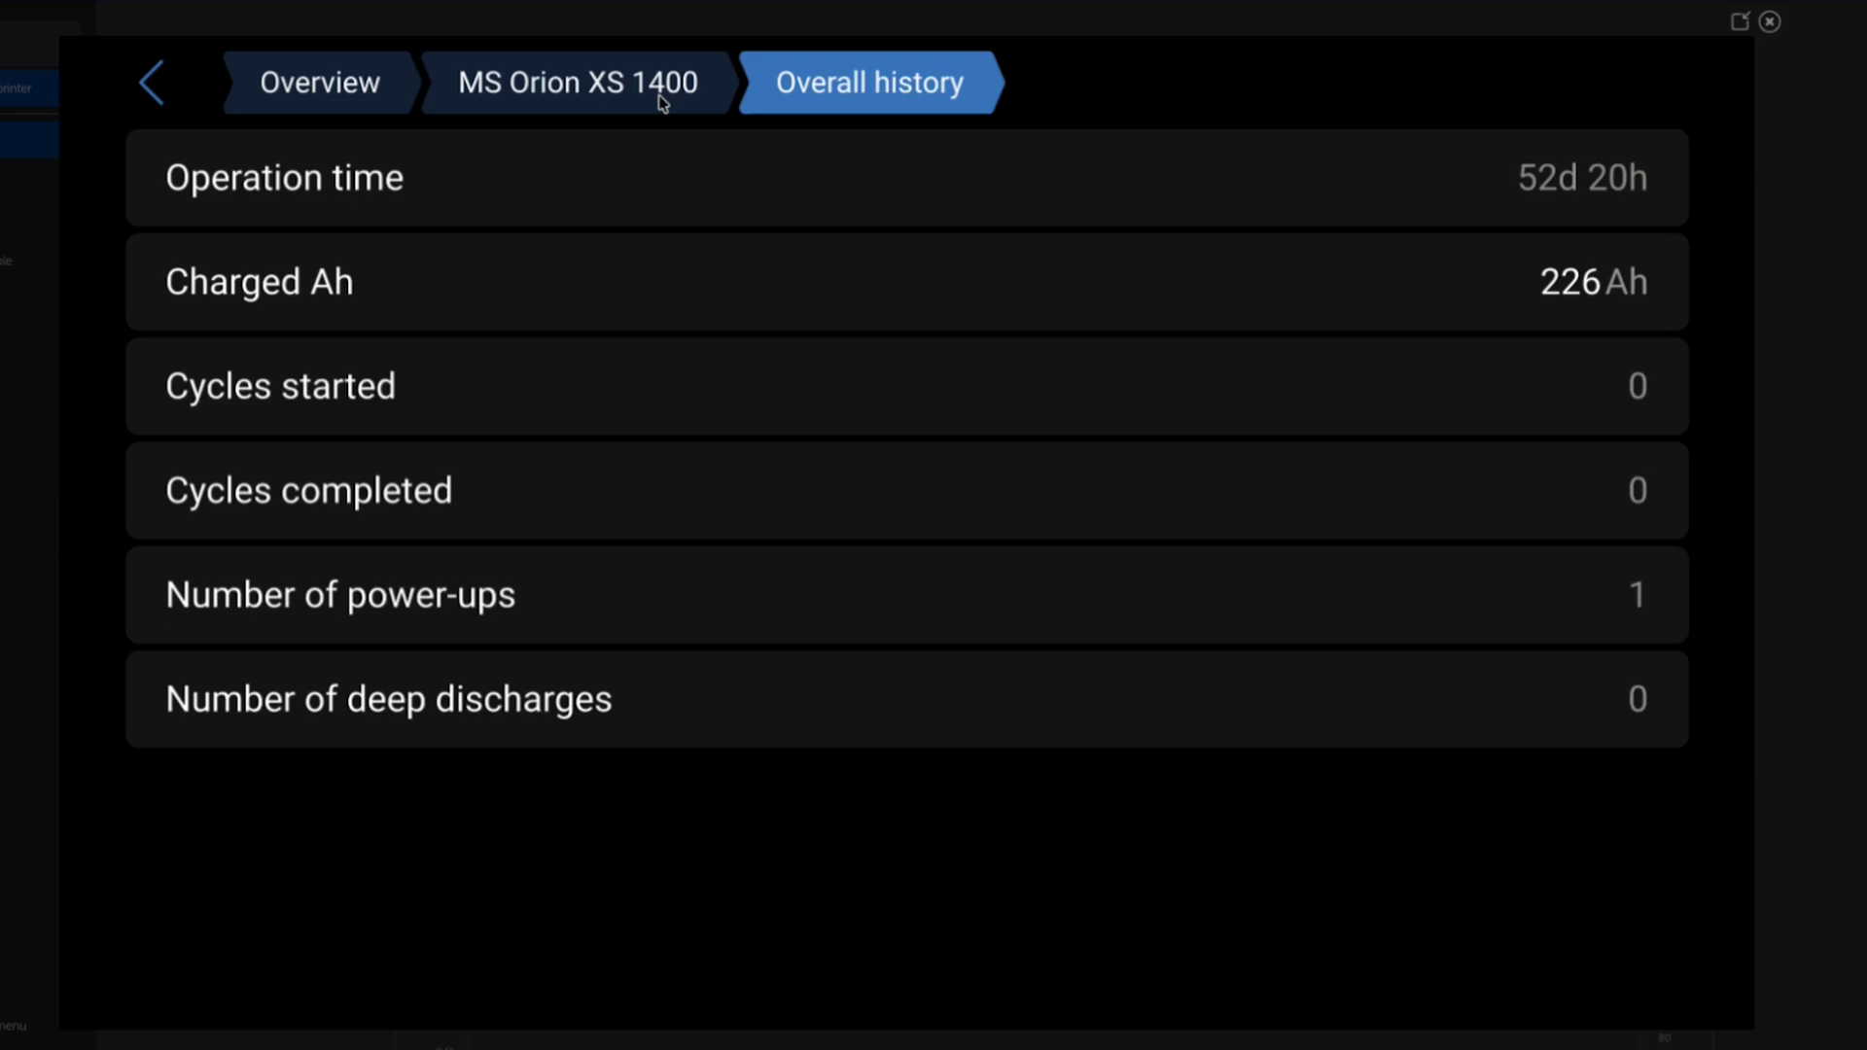
{"action": "left_click", "coordinate": [662, 102]}
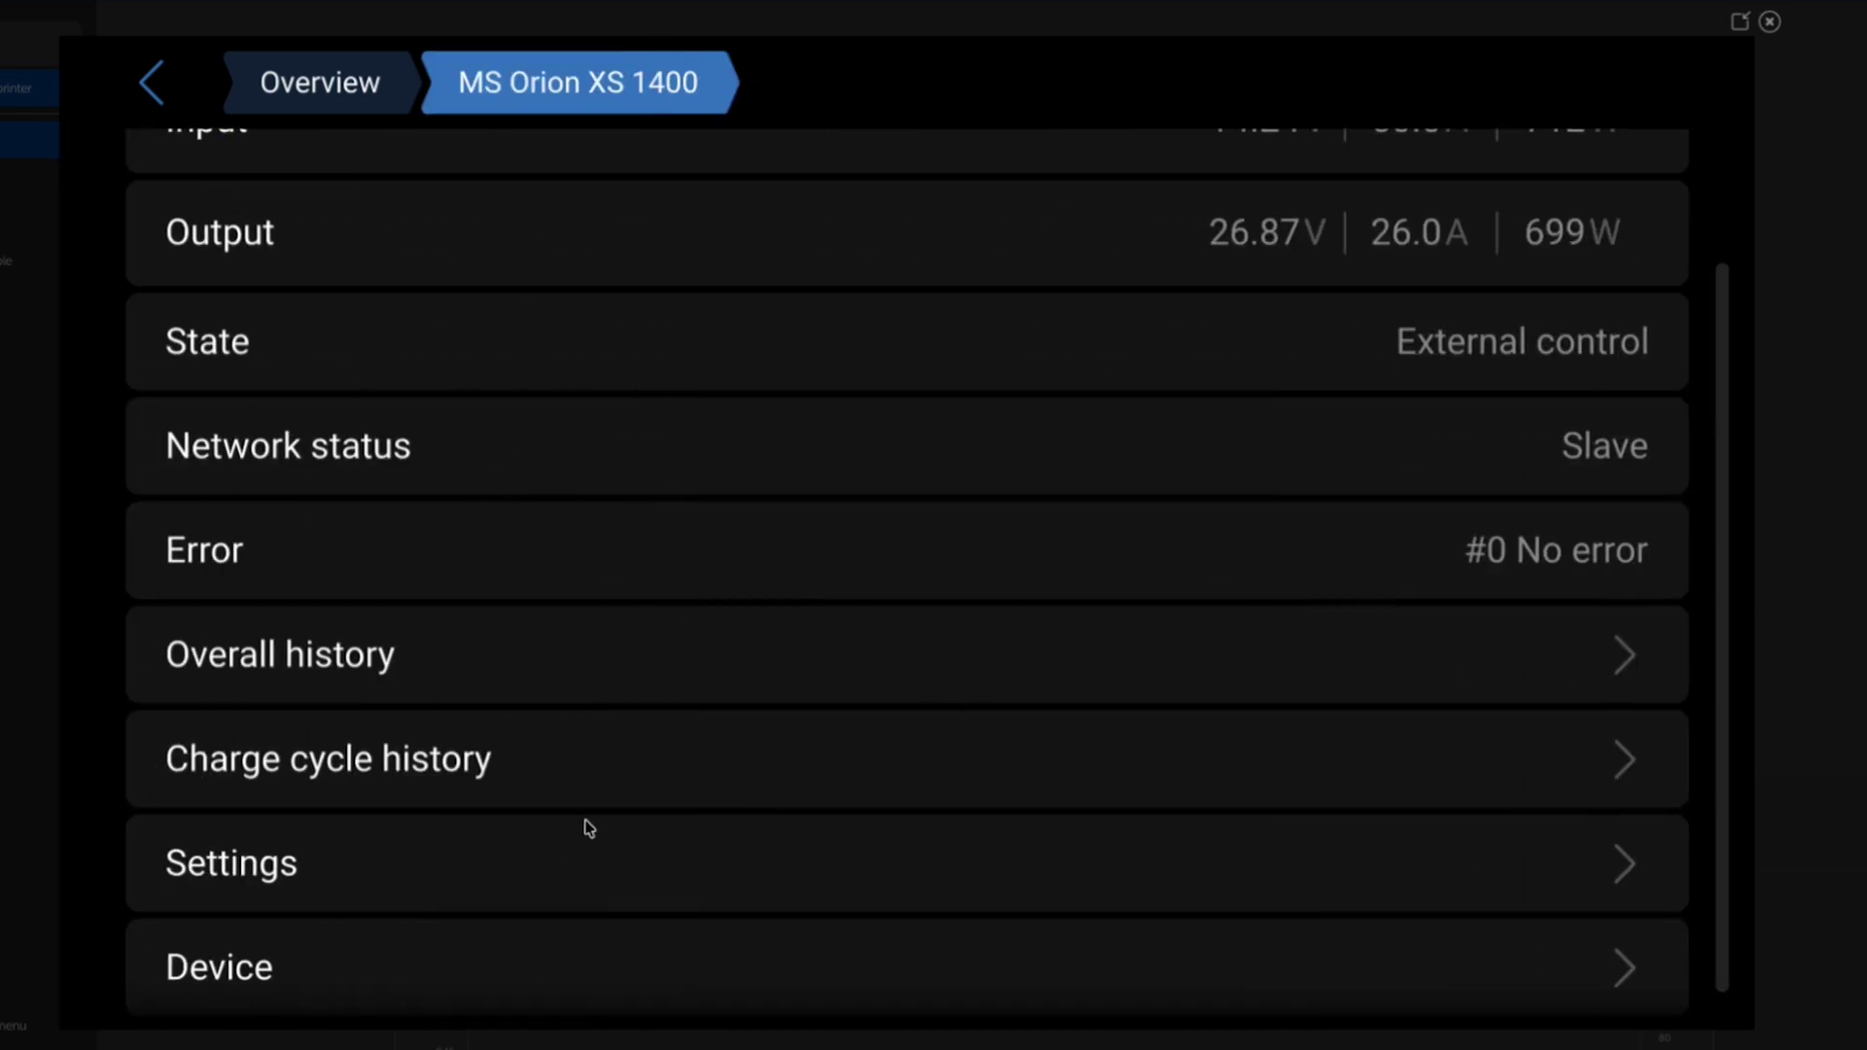
{"action": "left_click", "coordinate": [550, 758]}
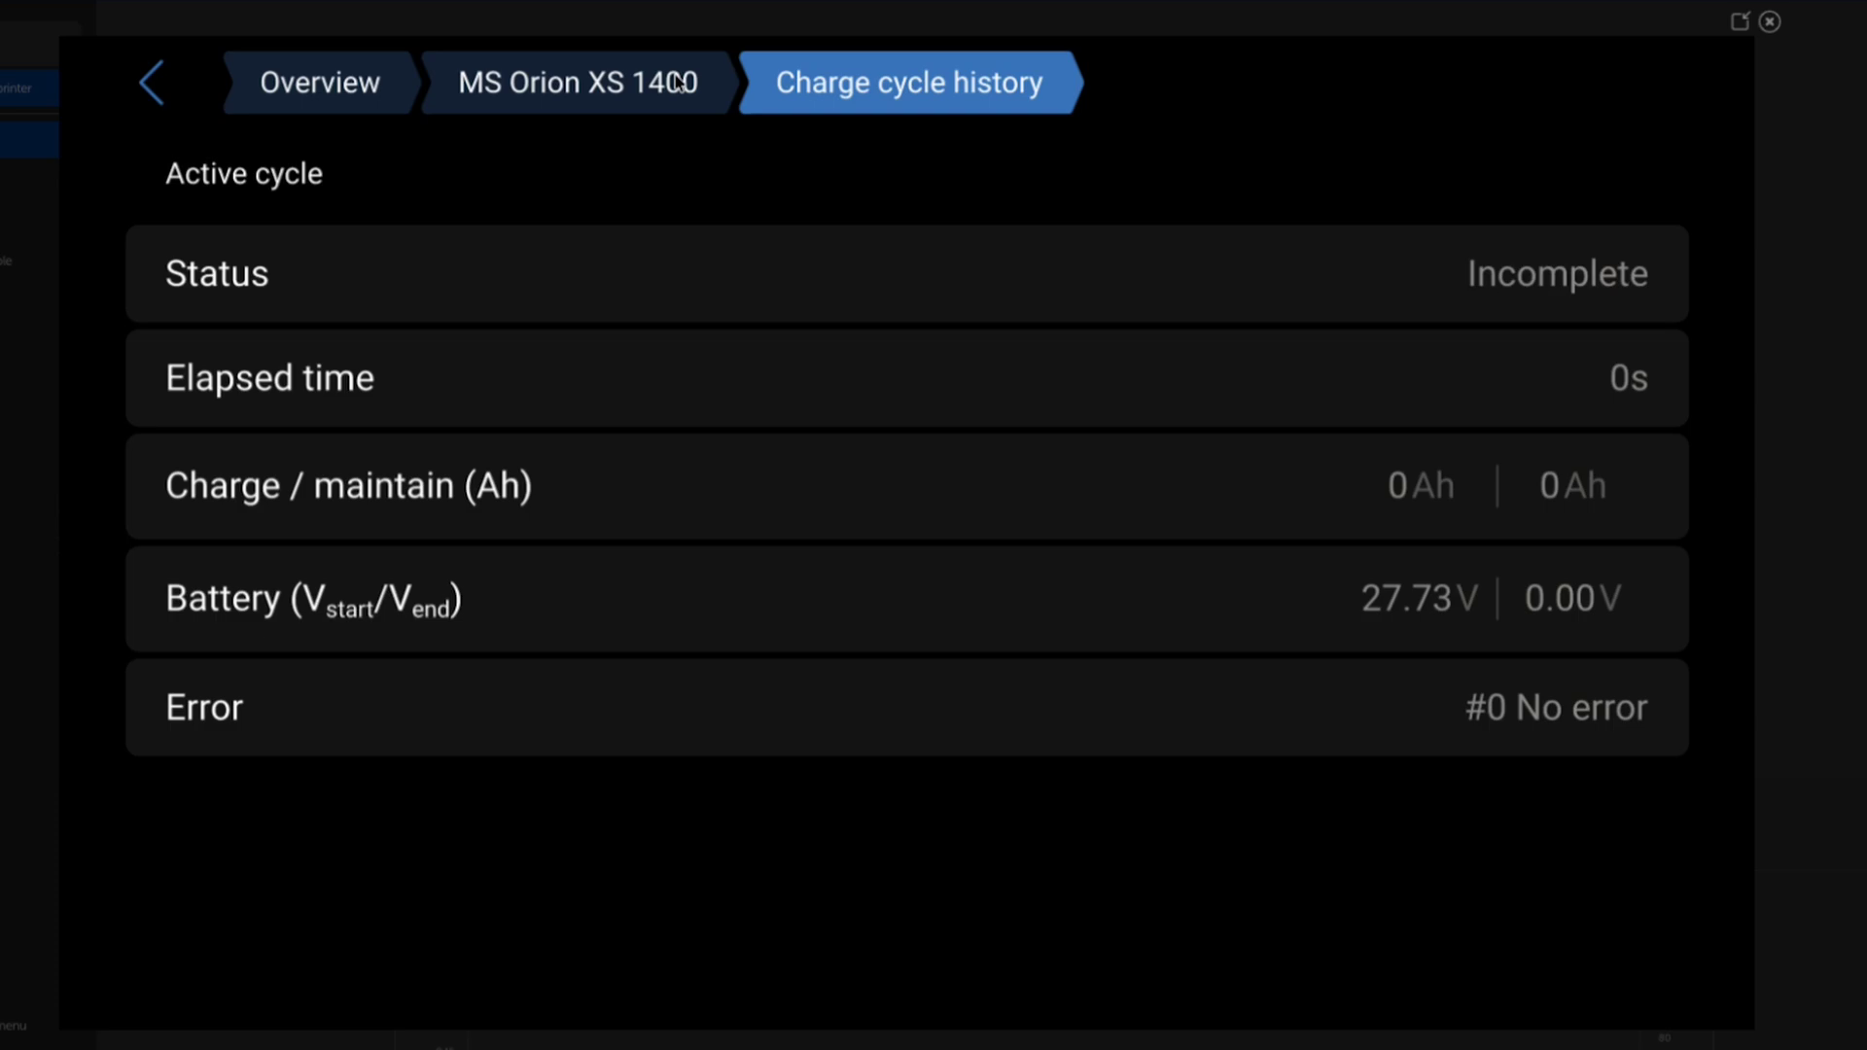
{"action": "left_click", "coordinate": [678, 82]}
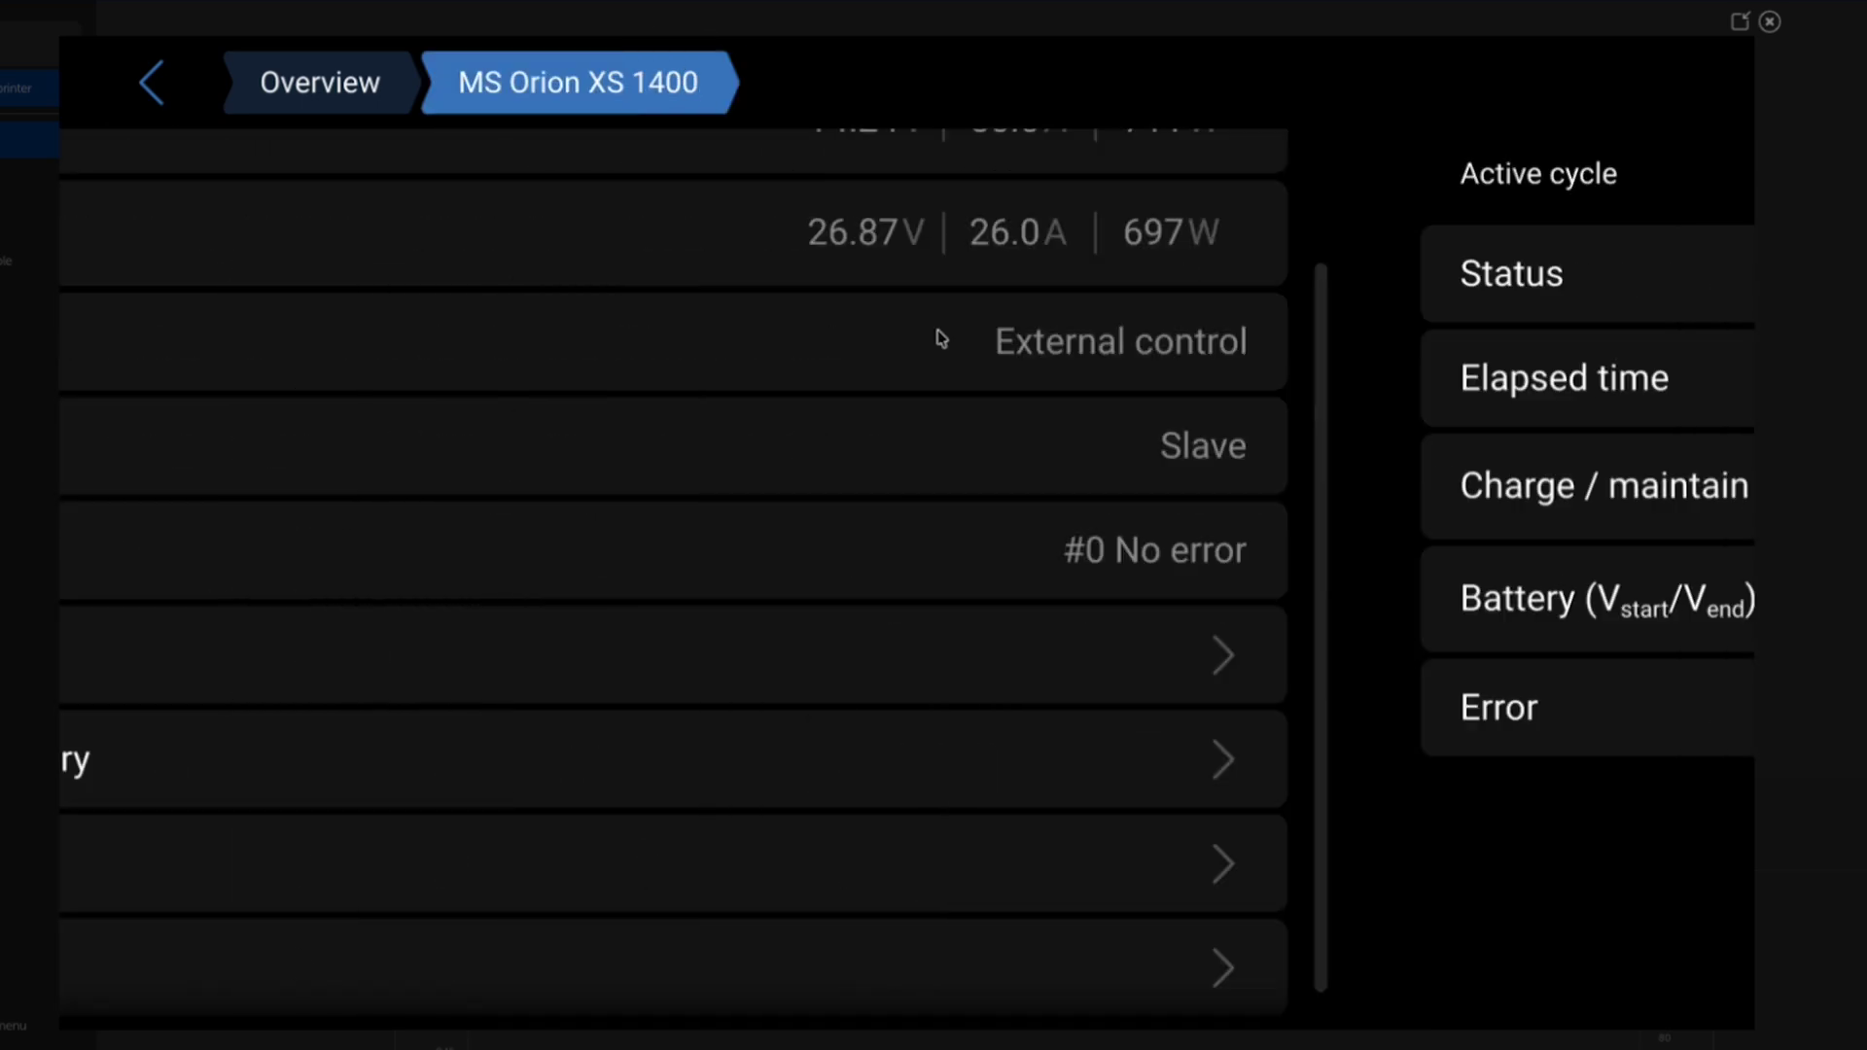
Confirm Output battery is alternator charging the main battery, then open the Device page (firmware v1.13).
{"action": "scroll", "coordinate": [692, 850], "scroll_direction": "down", "scroll_amount": 1}
{"action": "left_click", "coordinate": [688, 855]}
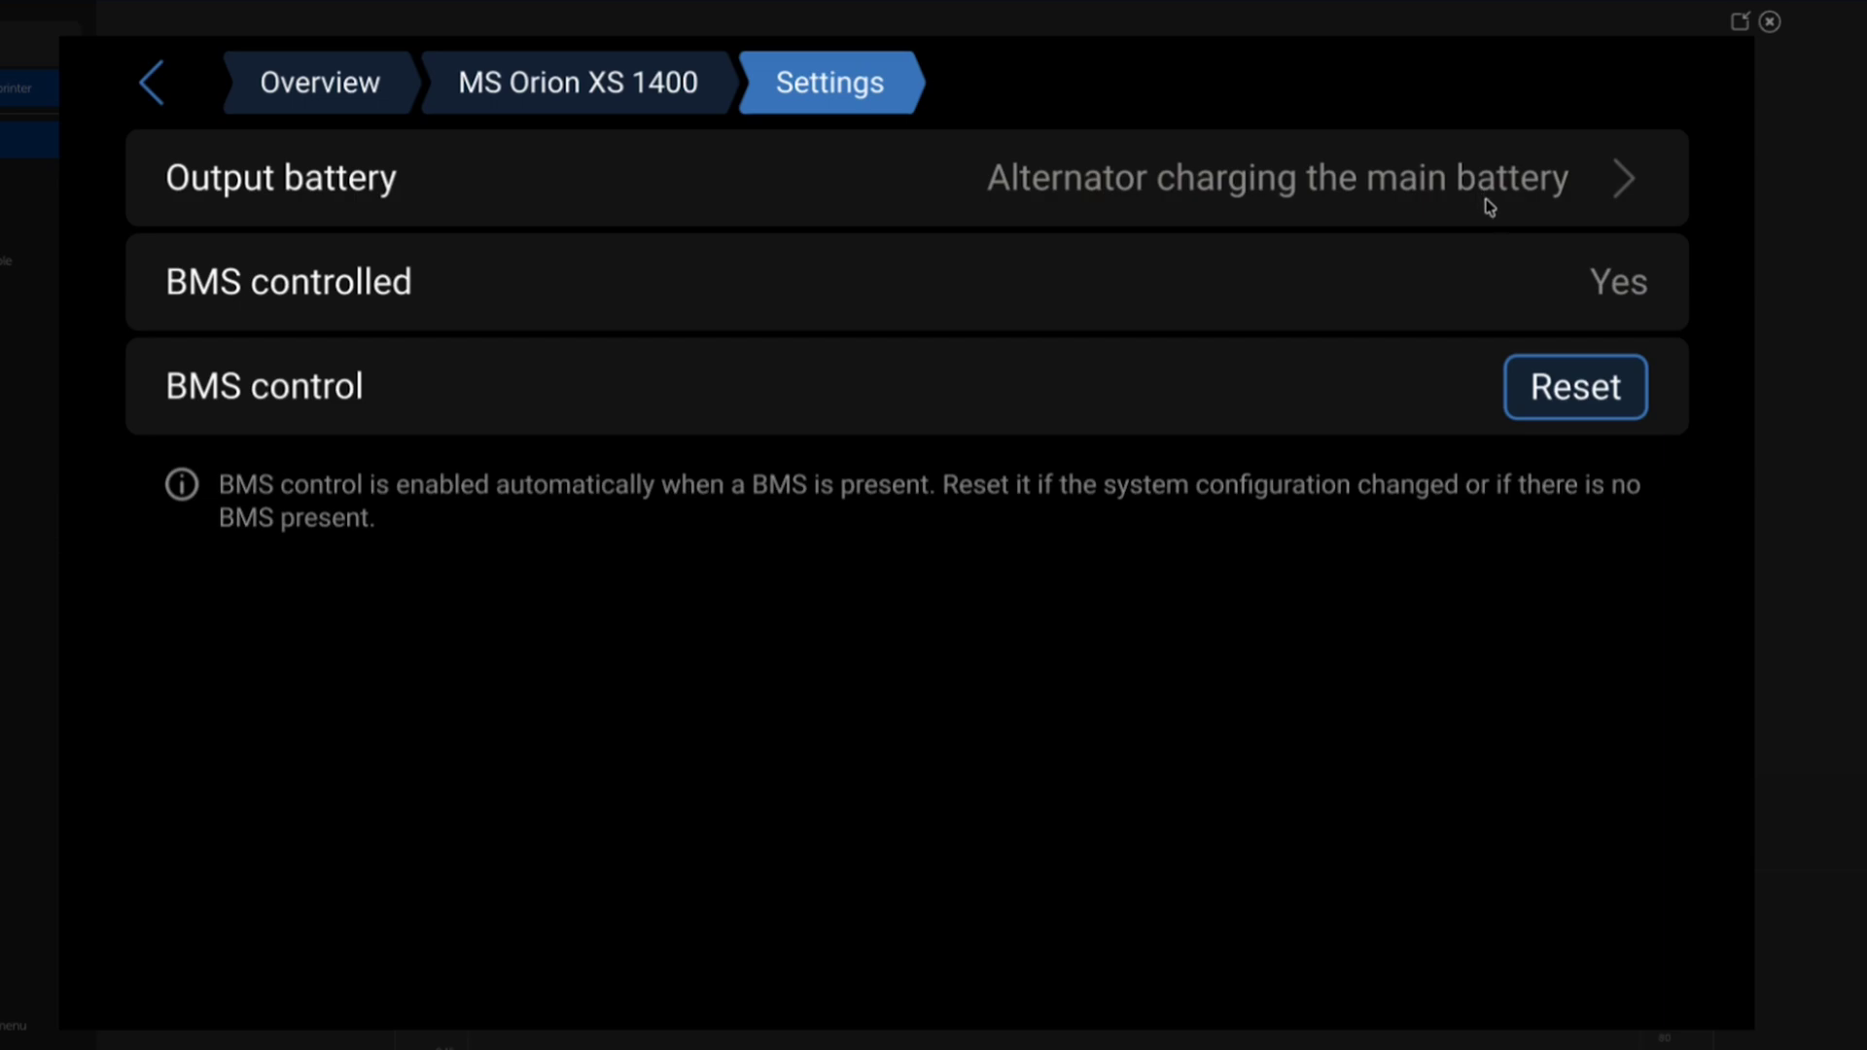
{"action": "left_click", "coordinate": [1593, 171]}
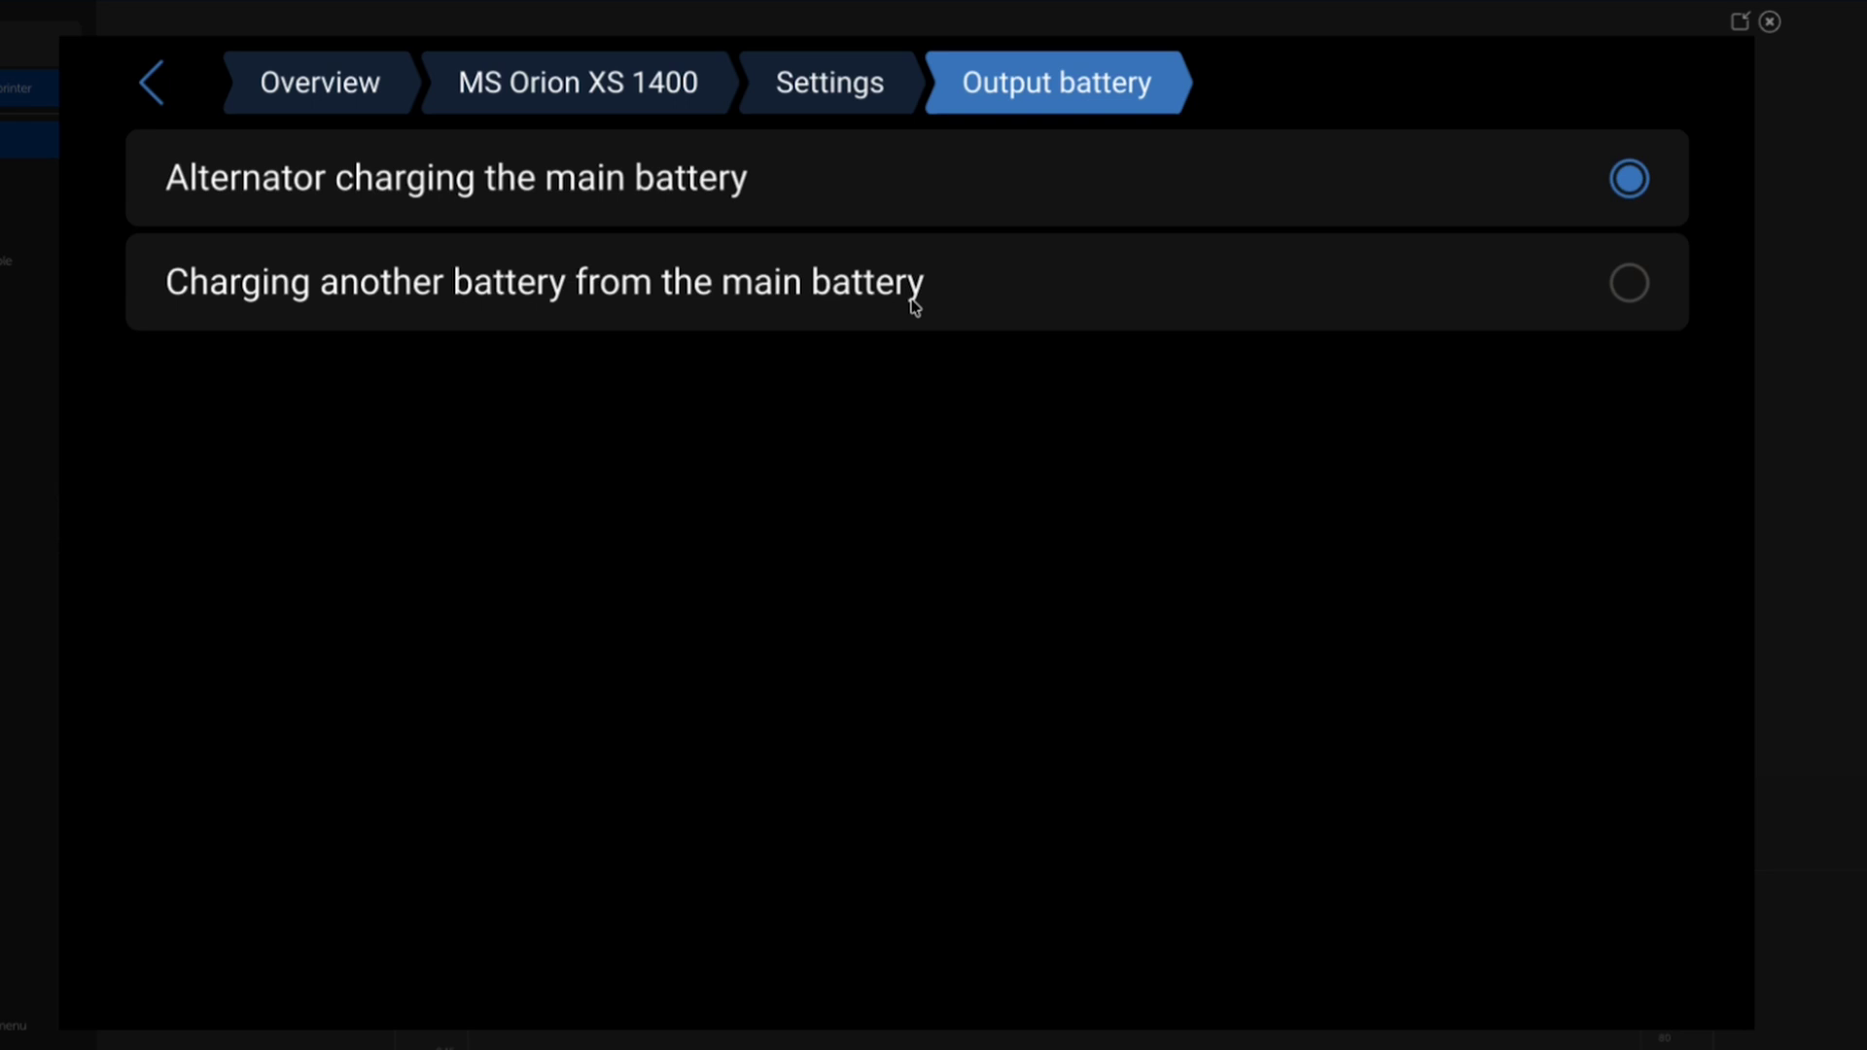
{"action": "left_click", "coordinate": [861, 89]}
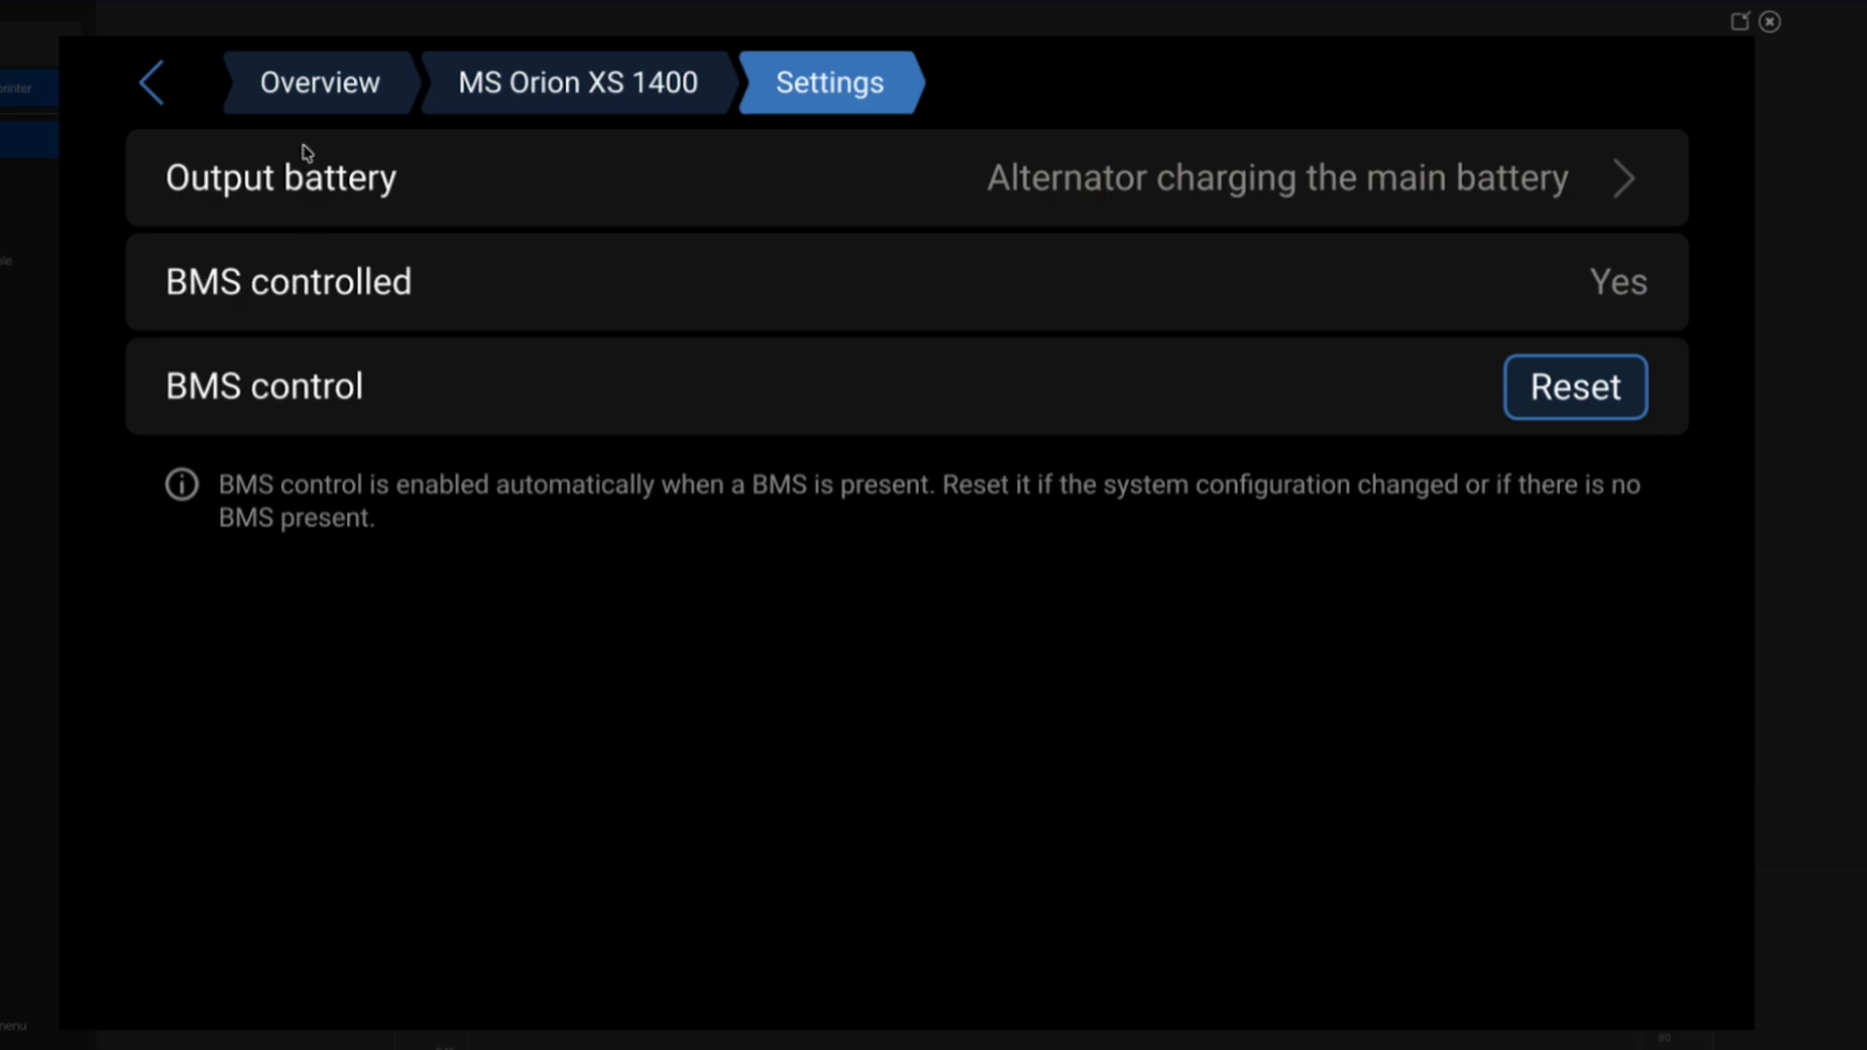
{"action": "left_click", "coordinate": [569, 97]}
{"action": "left_click", "coordinate": [637, 953]}
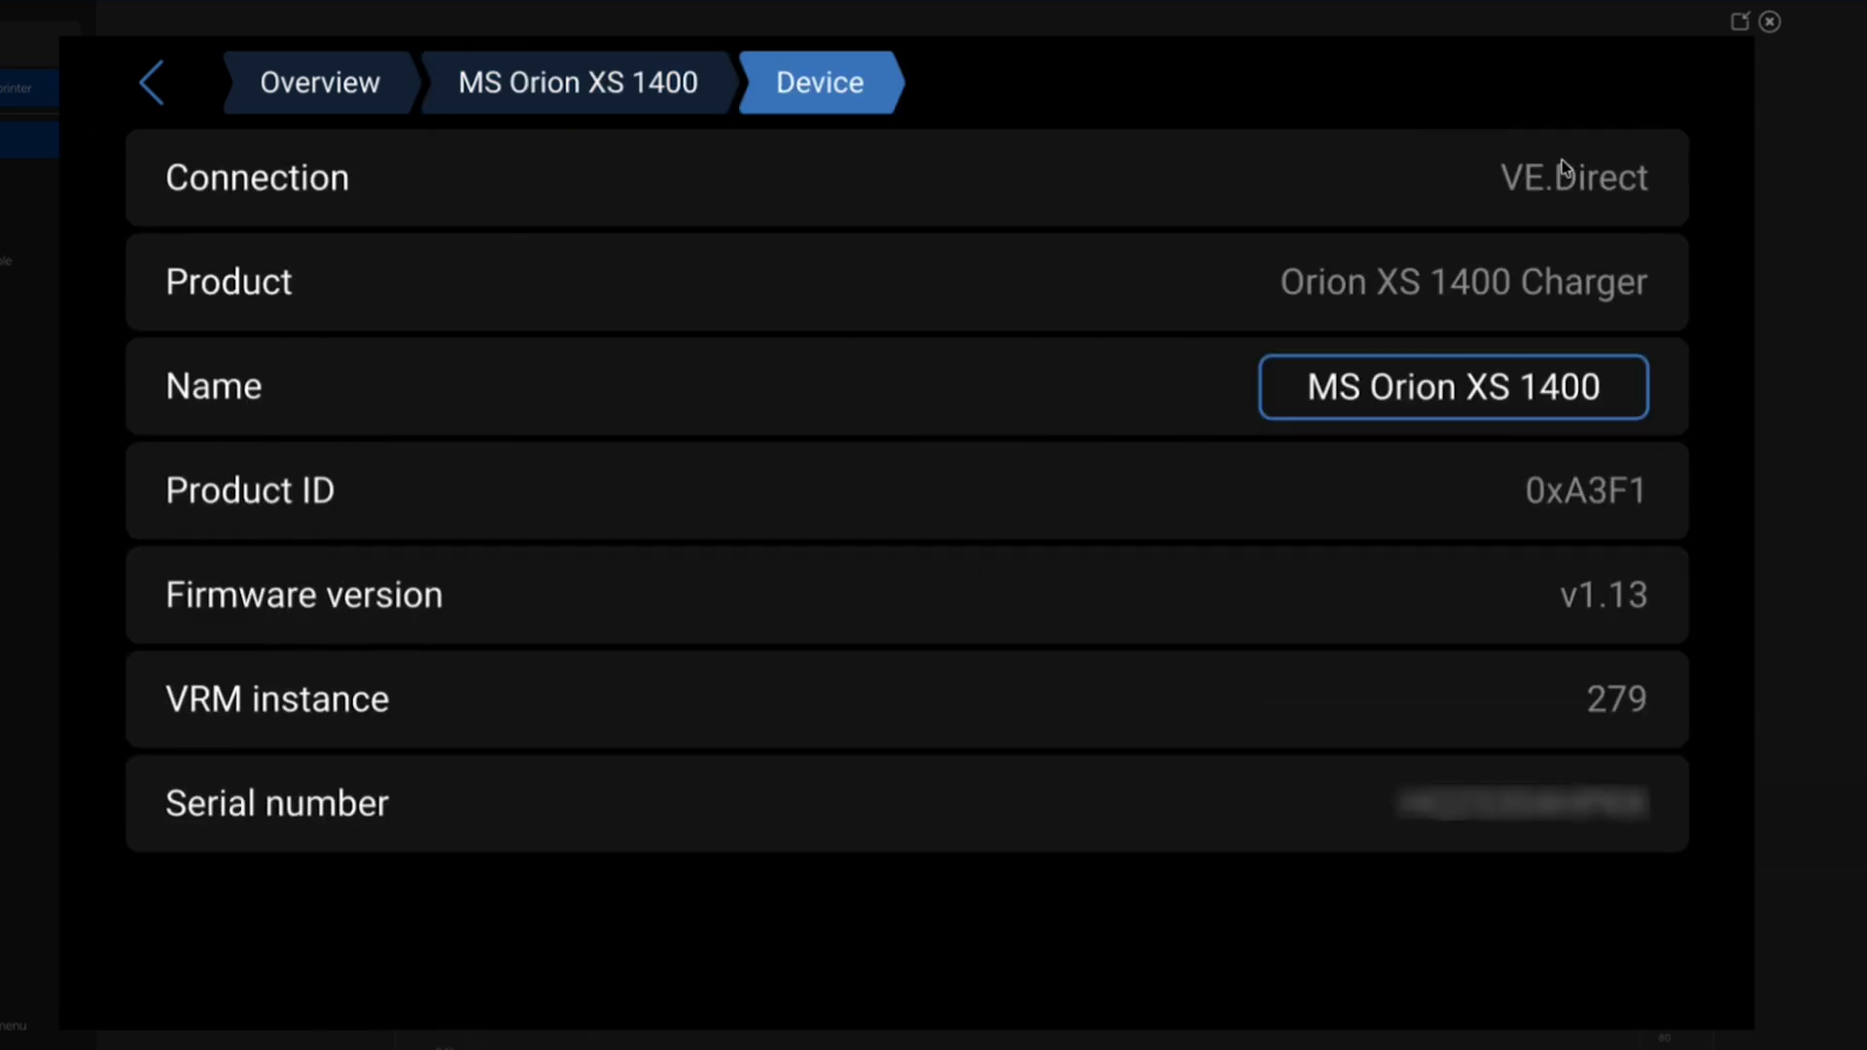
Click into the Name field without changing it, then return to the MS Orion XS 1400 main page.
{"action": "left_click", "coordinate": [1326, 394]}
{"action": "left_click", "coordinate": [659, 92]}
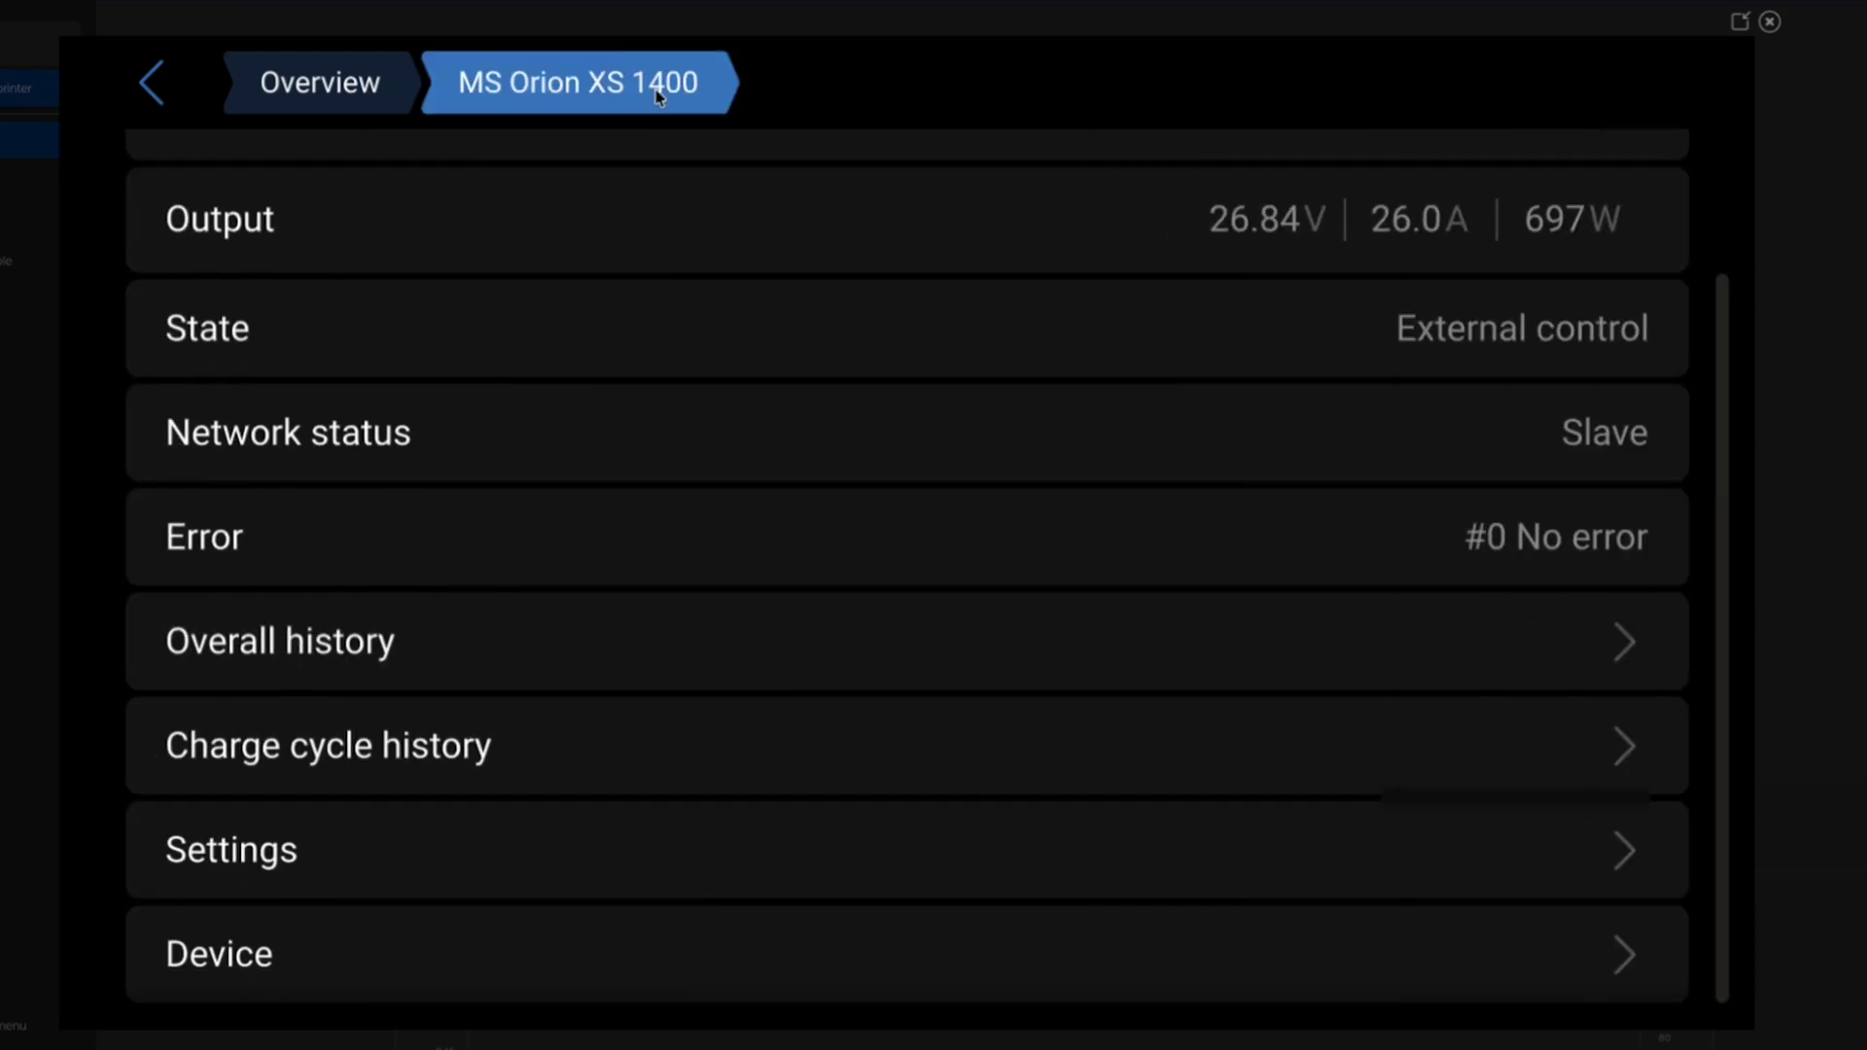
{"action": "scroll", "coordinate": [692, 573], "scroll_direction": "up", "scroll_amount": 2}
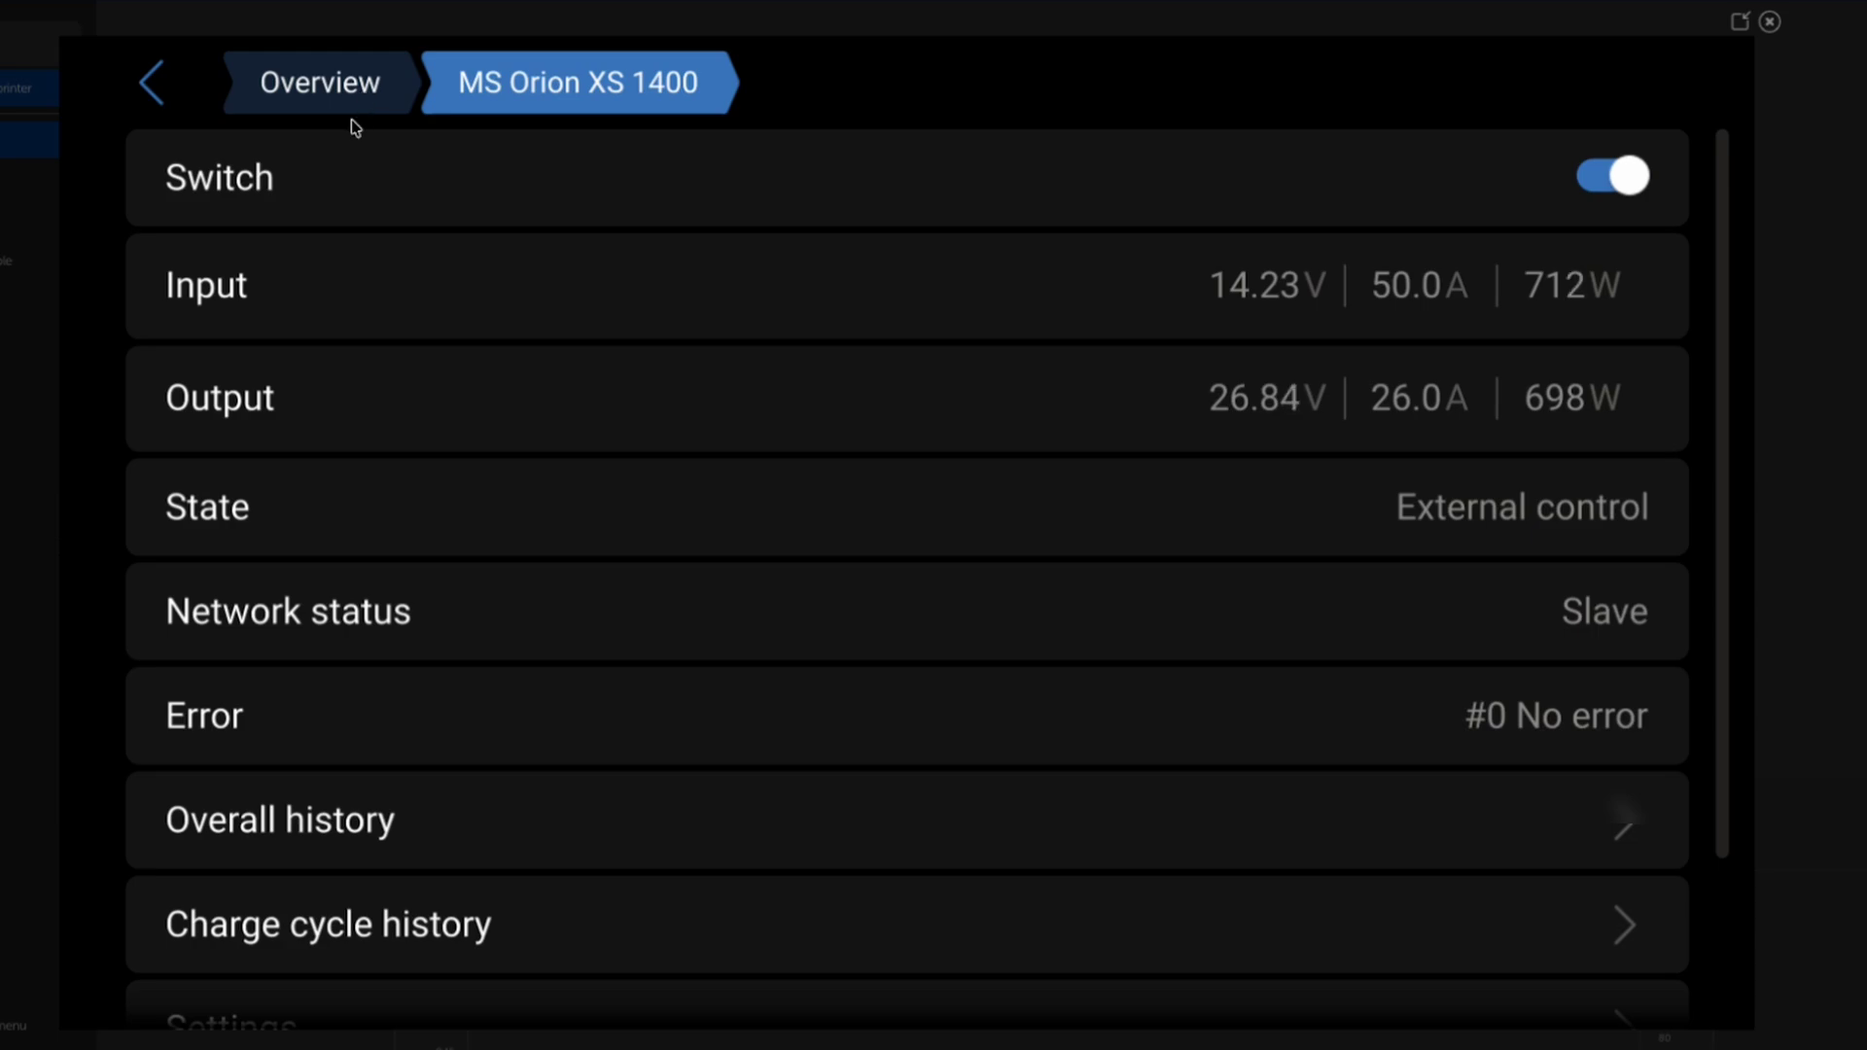
{"action": "left_click", "coordinate": [350, 93]}
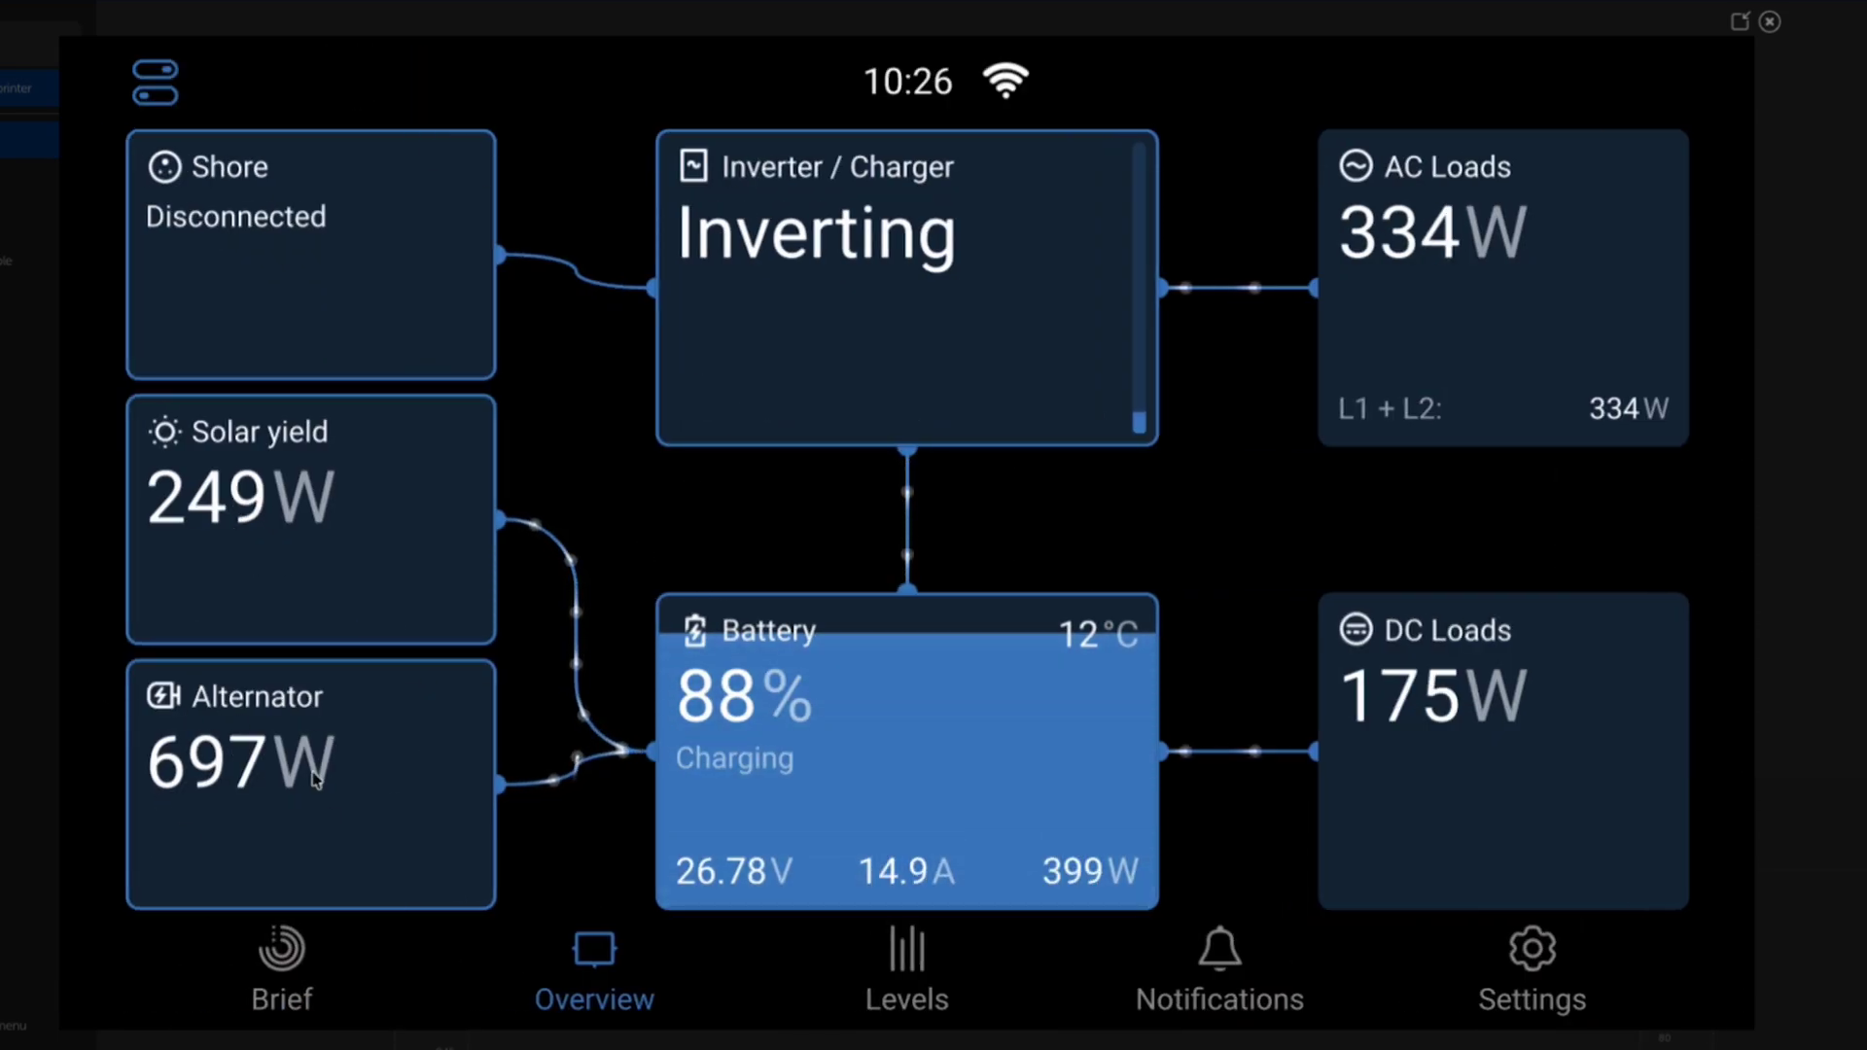
{"action": "left_click", "coordinate": [862, 692]}
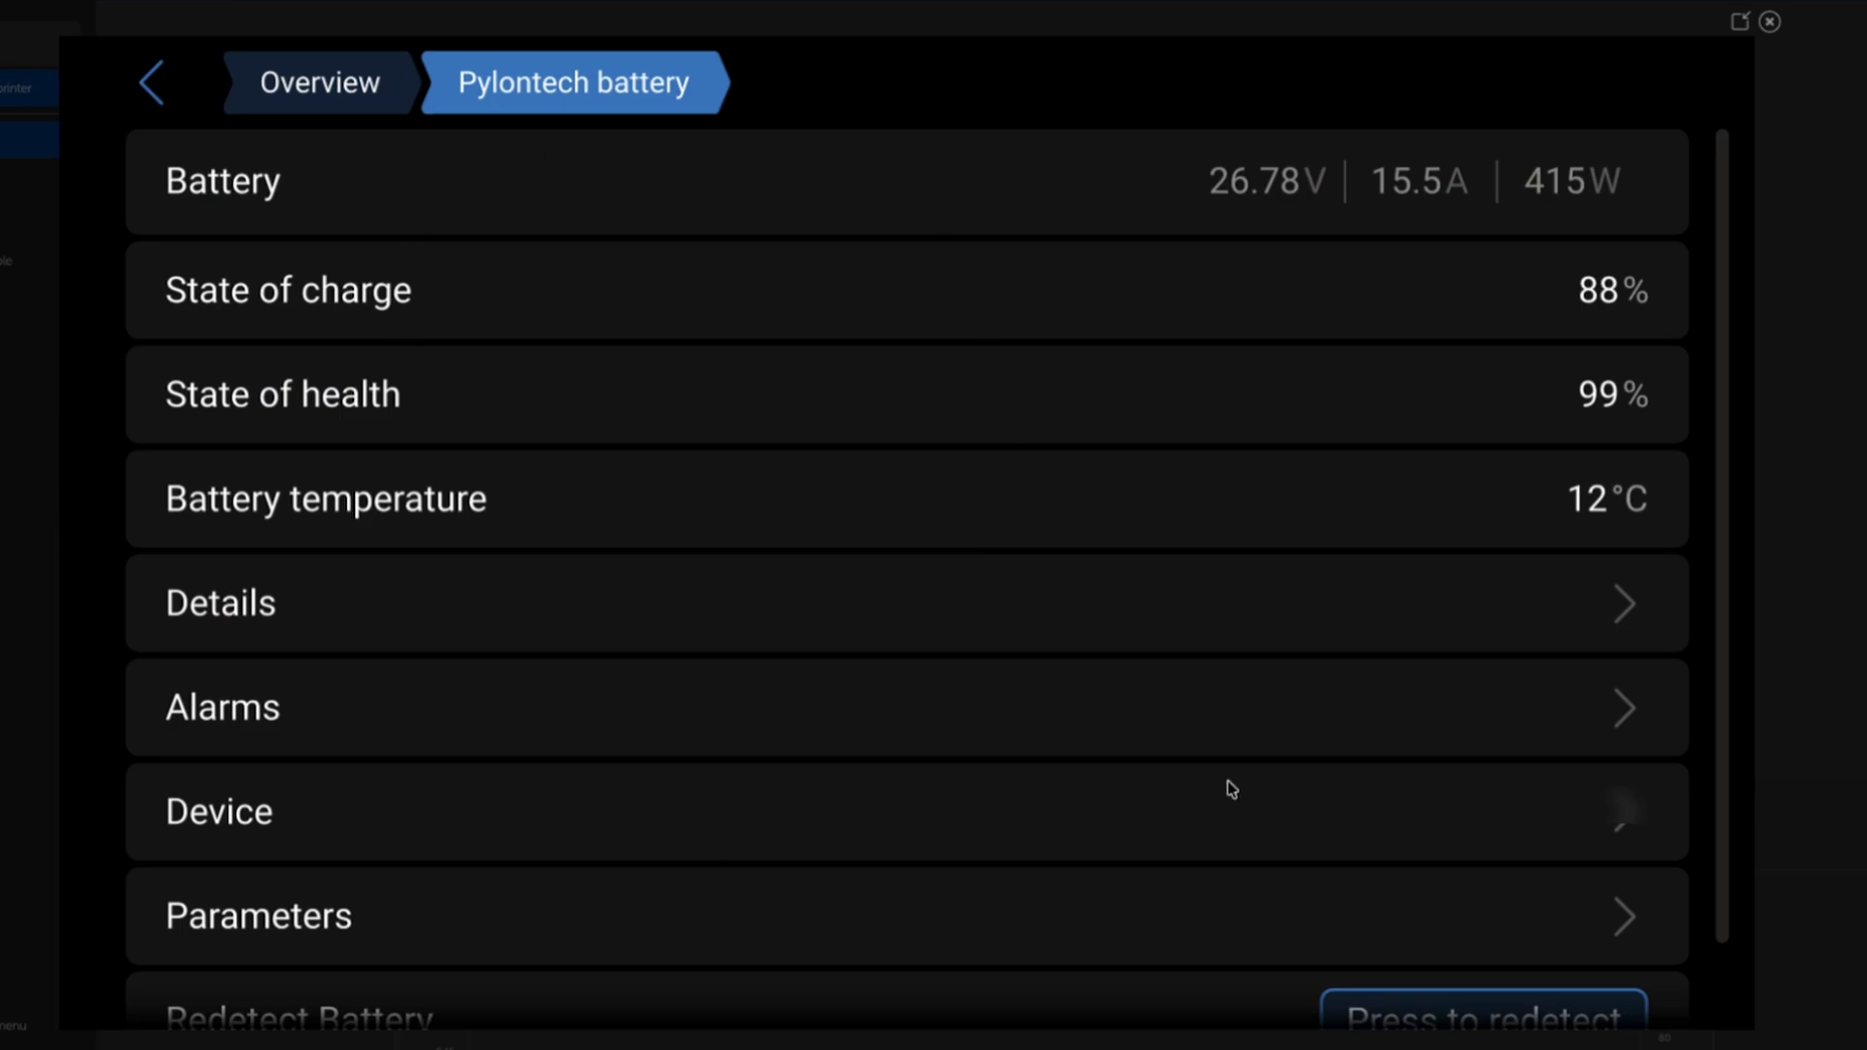
{"action": "scroll", "coordinate": [1119, 457], "scroll_direction": "down", "scroll_amount": 1}
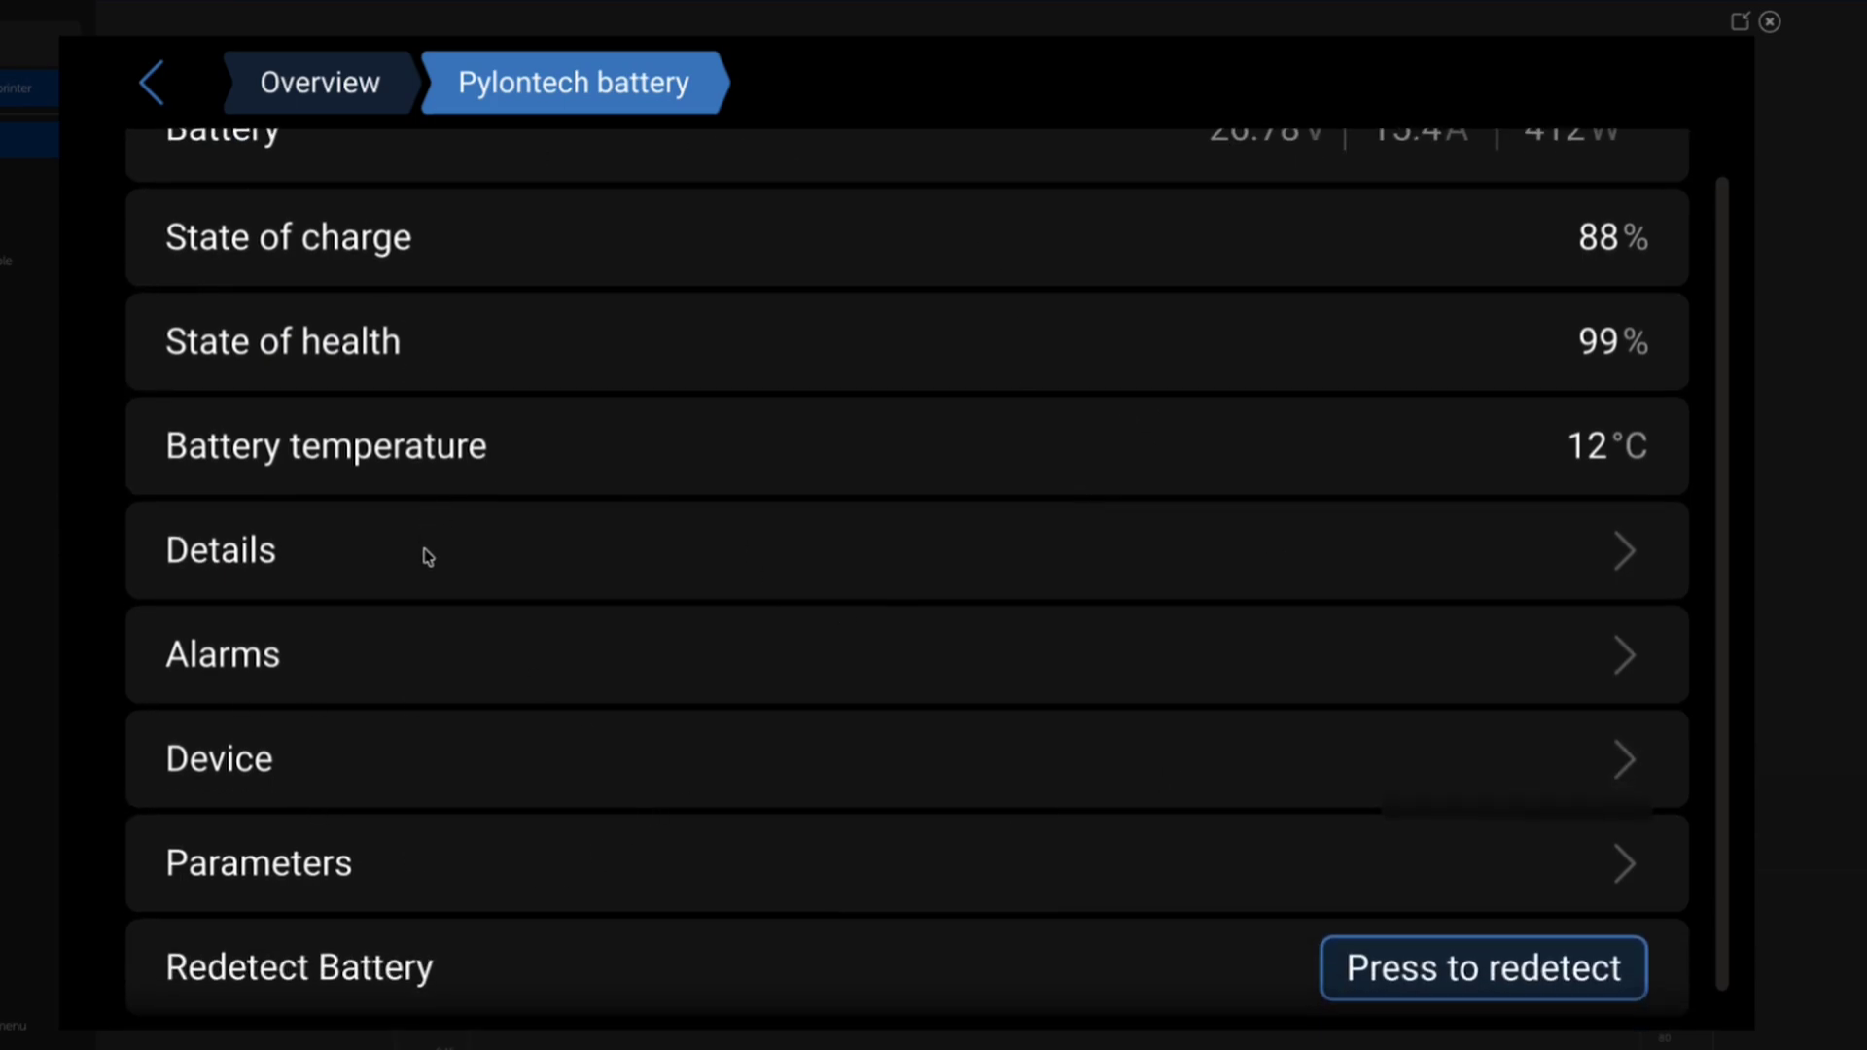
{"action": "left_click", "coordinate": [352, 105]}
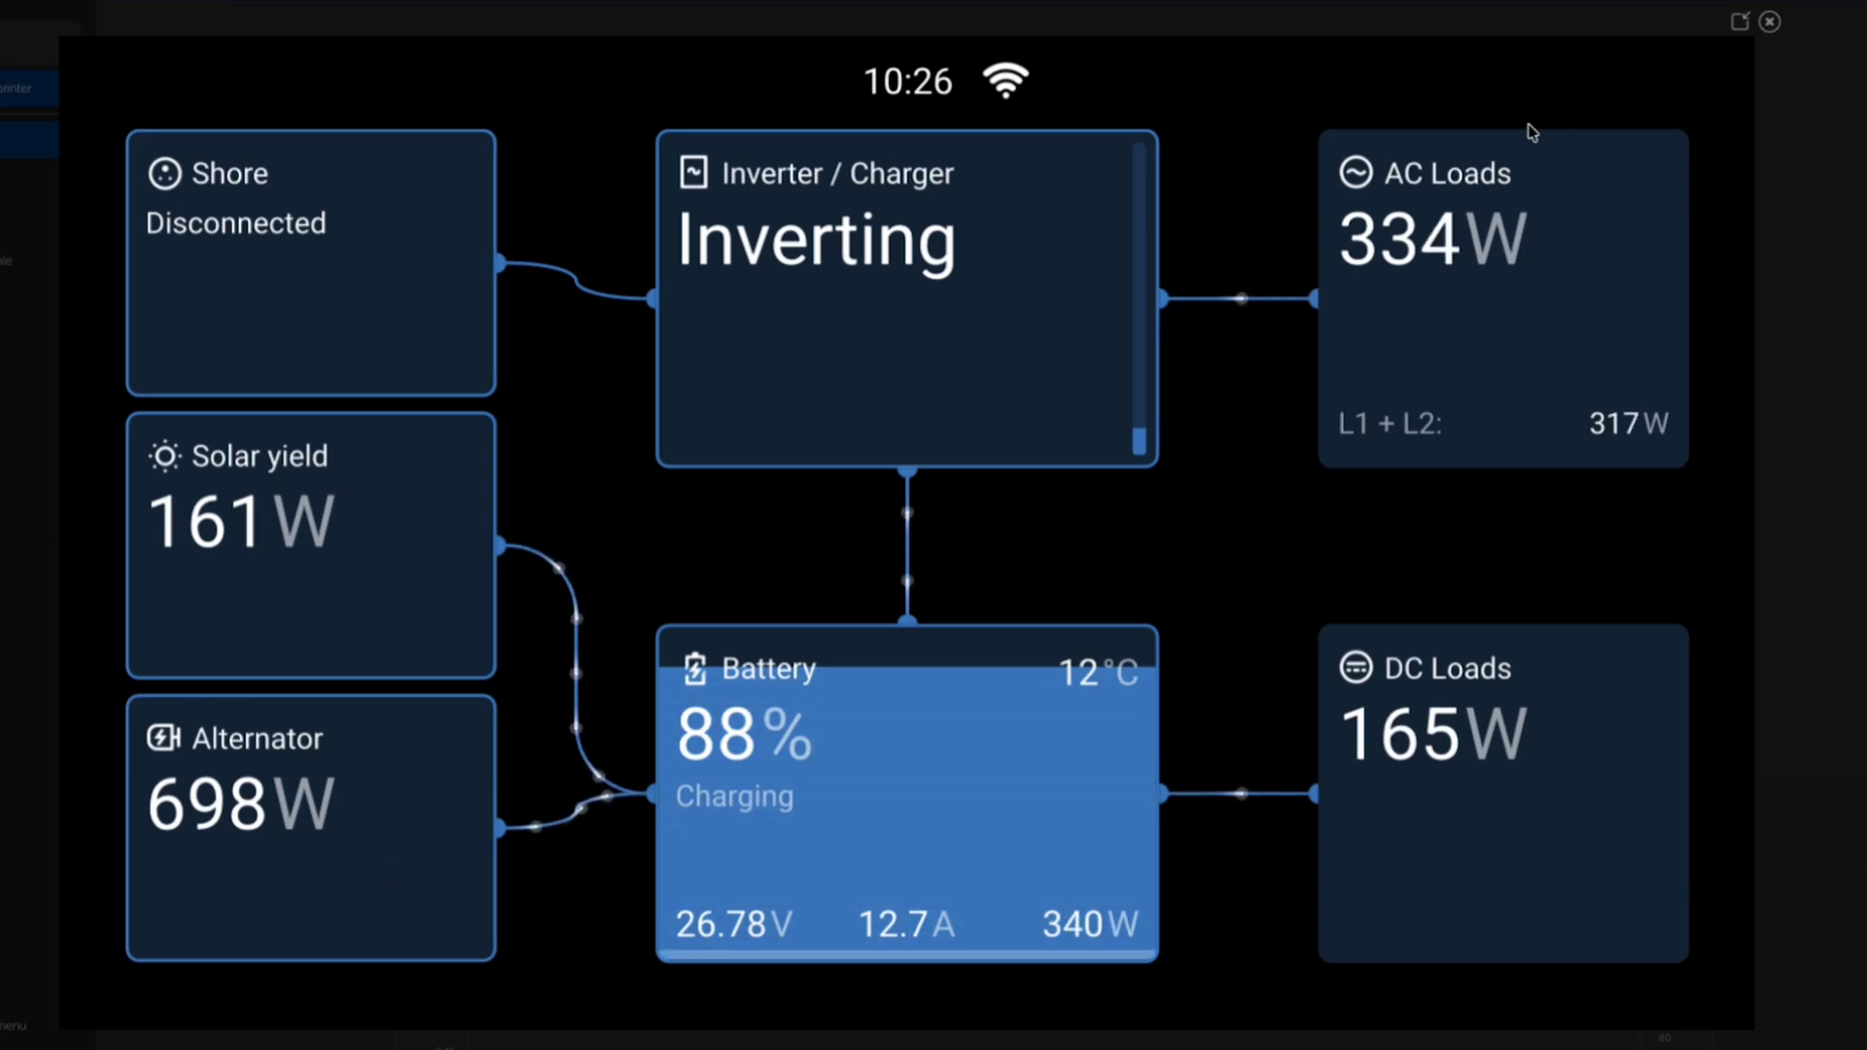
Go to the Advanced page and expand the MS Orion XS 1400 row to list its 7 chart widgets.
{"action": "left_click", "coordinate": [1770, 22]}
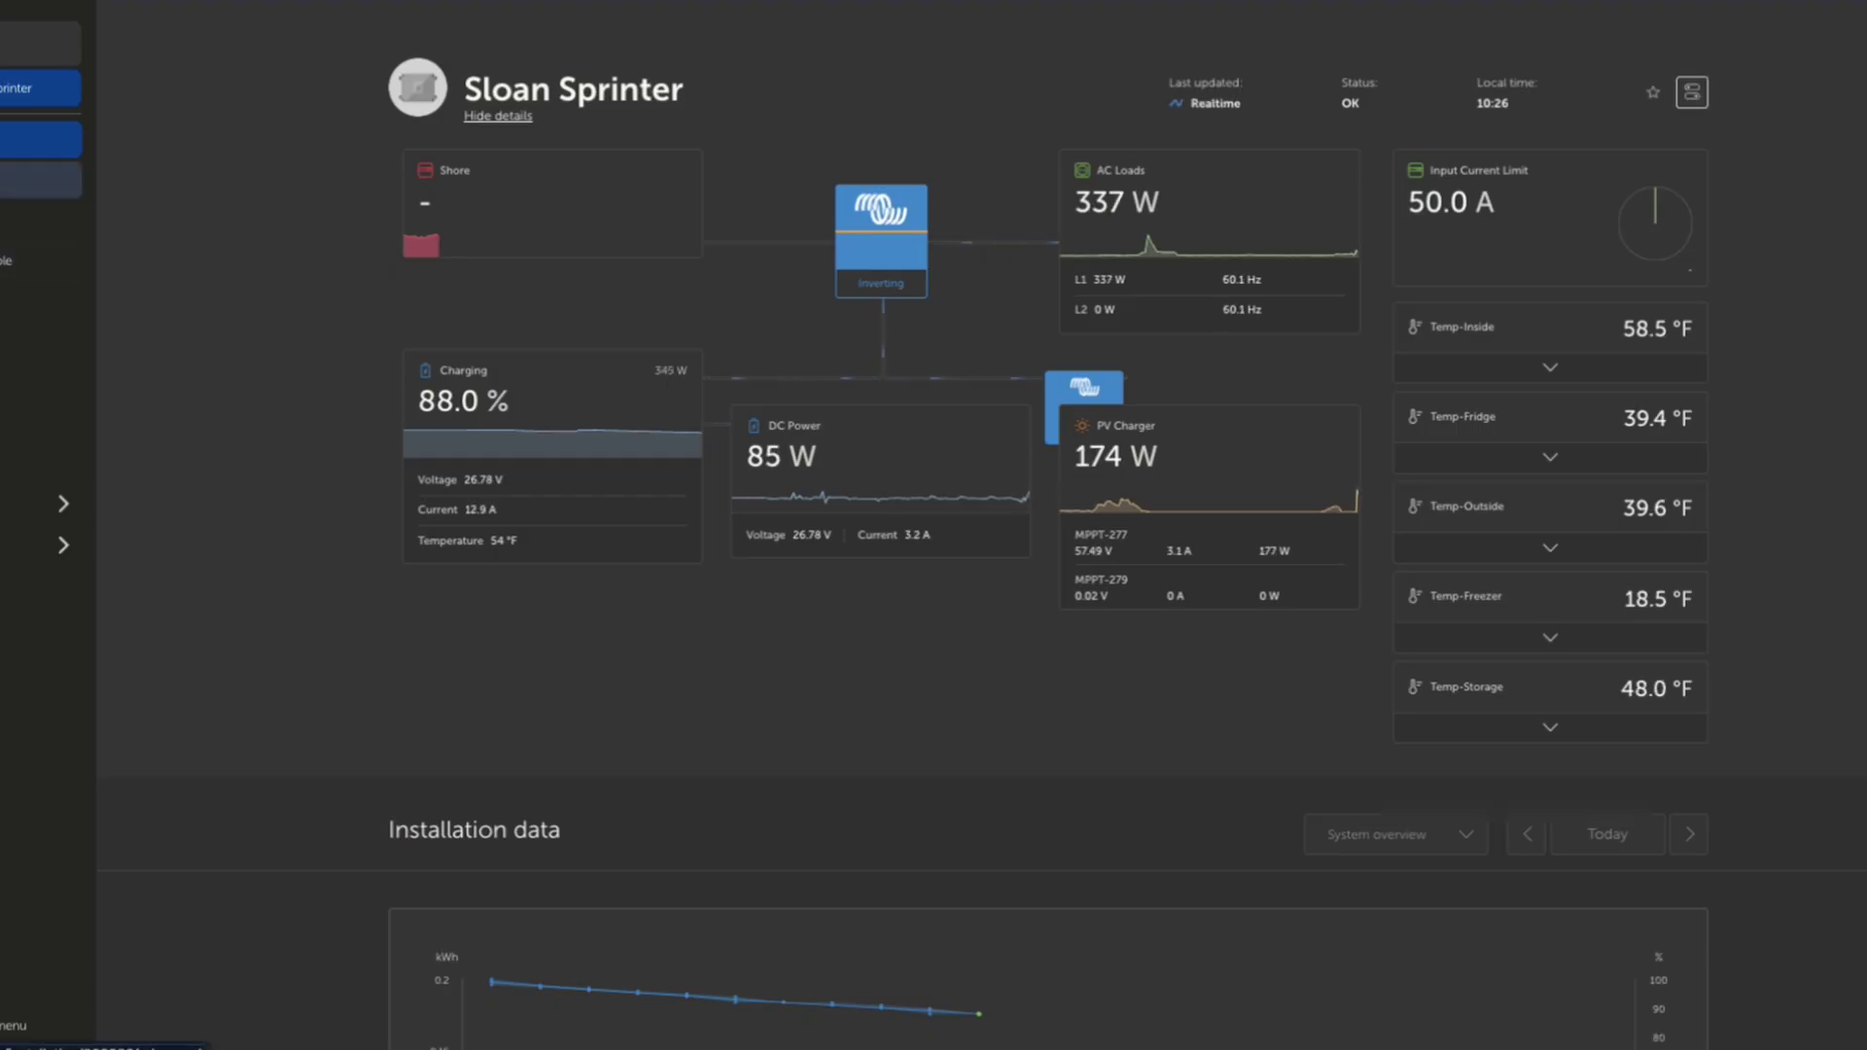
{"action": "left_click", "coordinate": [41, 180]}
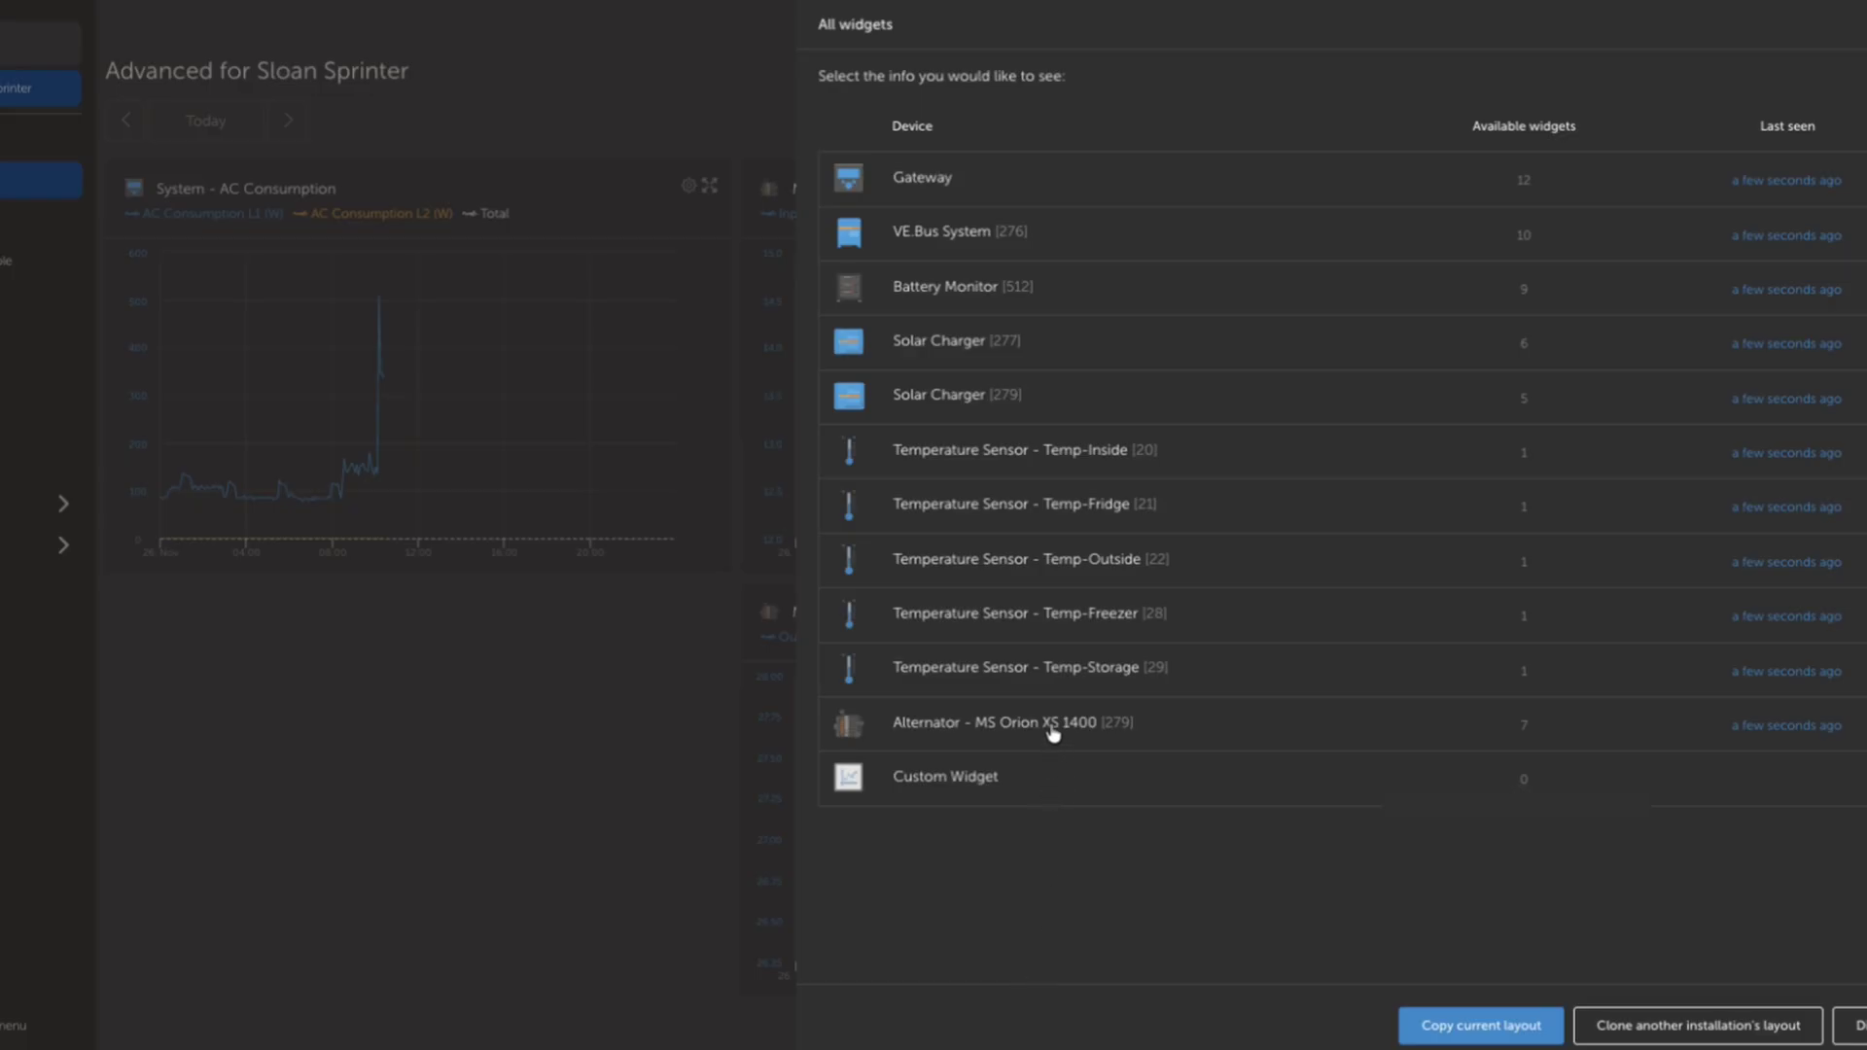
{"action": "left_click", "coordinate": [1052, 731]}
{"action": "scroll", "coordinate": [1057, 735], "scroll_direction": "down", "scroll_amount": 2}
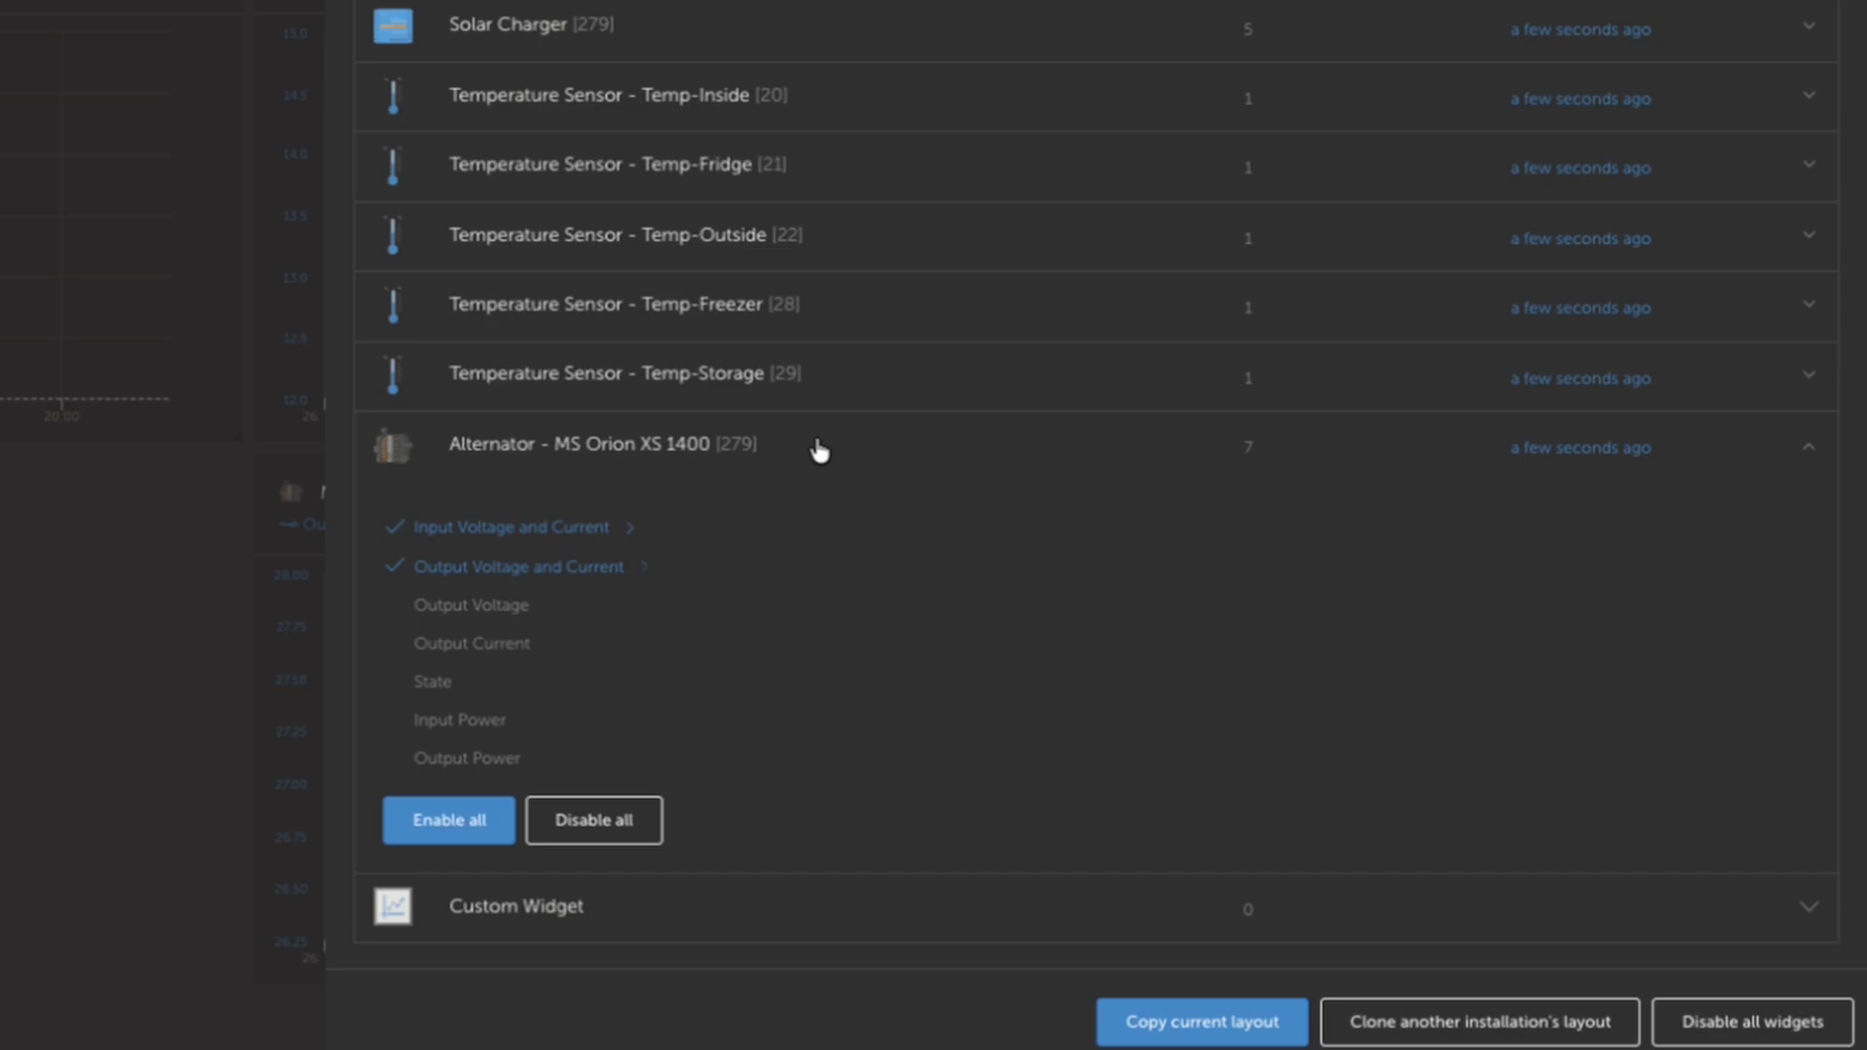
Close the widget list and zoom the Input Voltage and Current chart to about 09:35–10:25.
{"action": "left_click", "coordinate": [819, 450]}
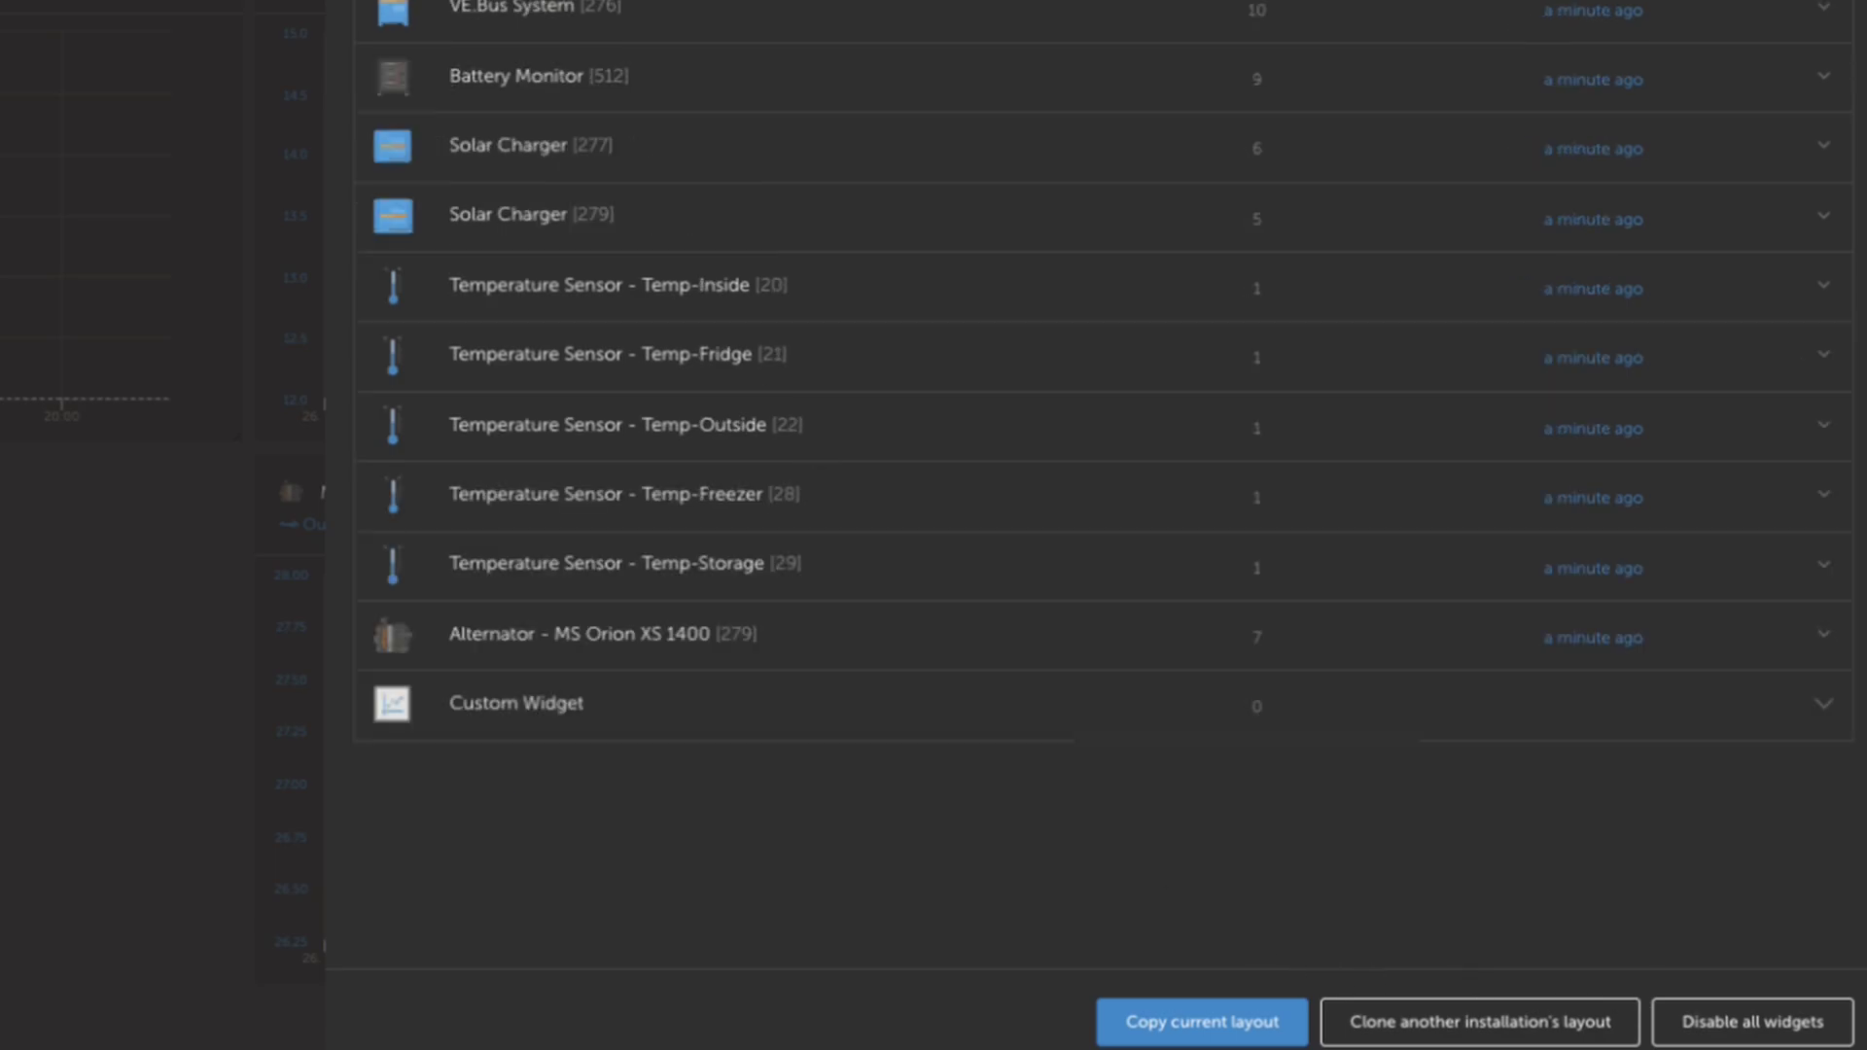
{"action": "key", "text": "Escape"}
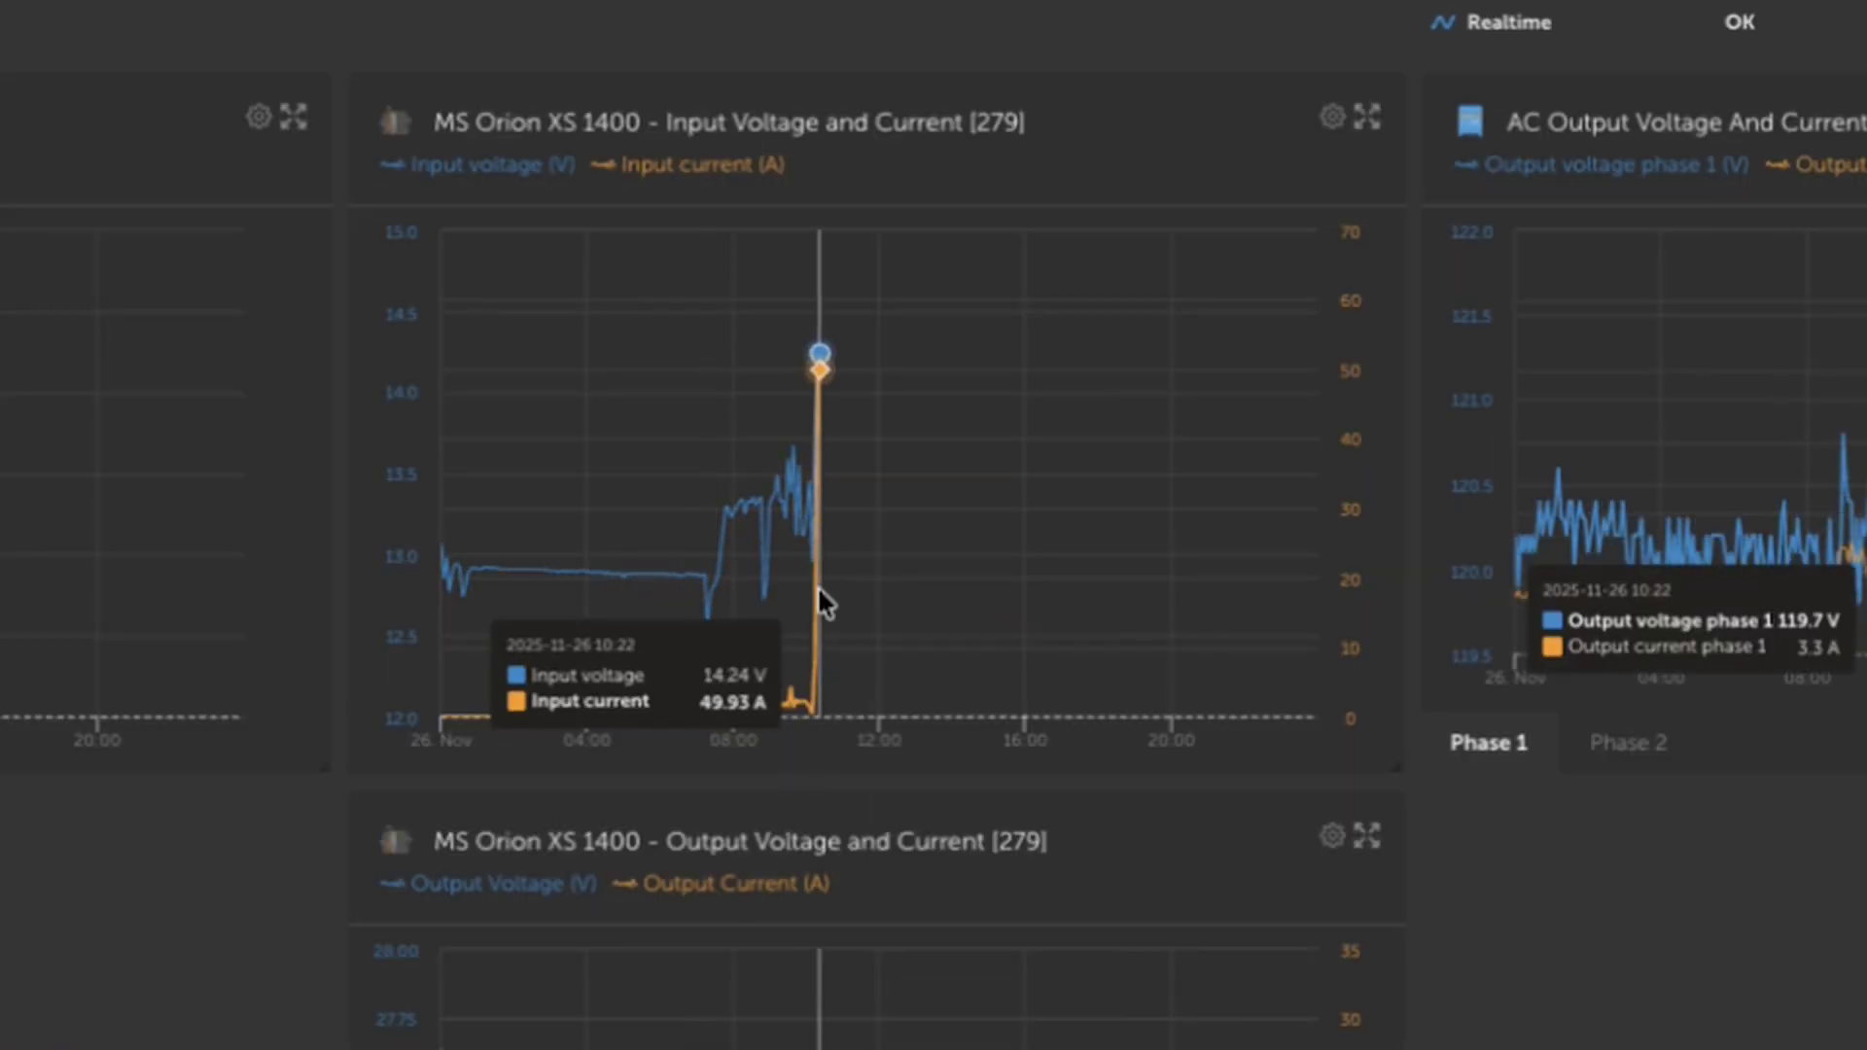
{"action": "left_click", "coordinate": [805, 596]}
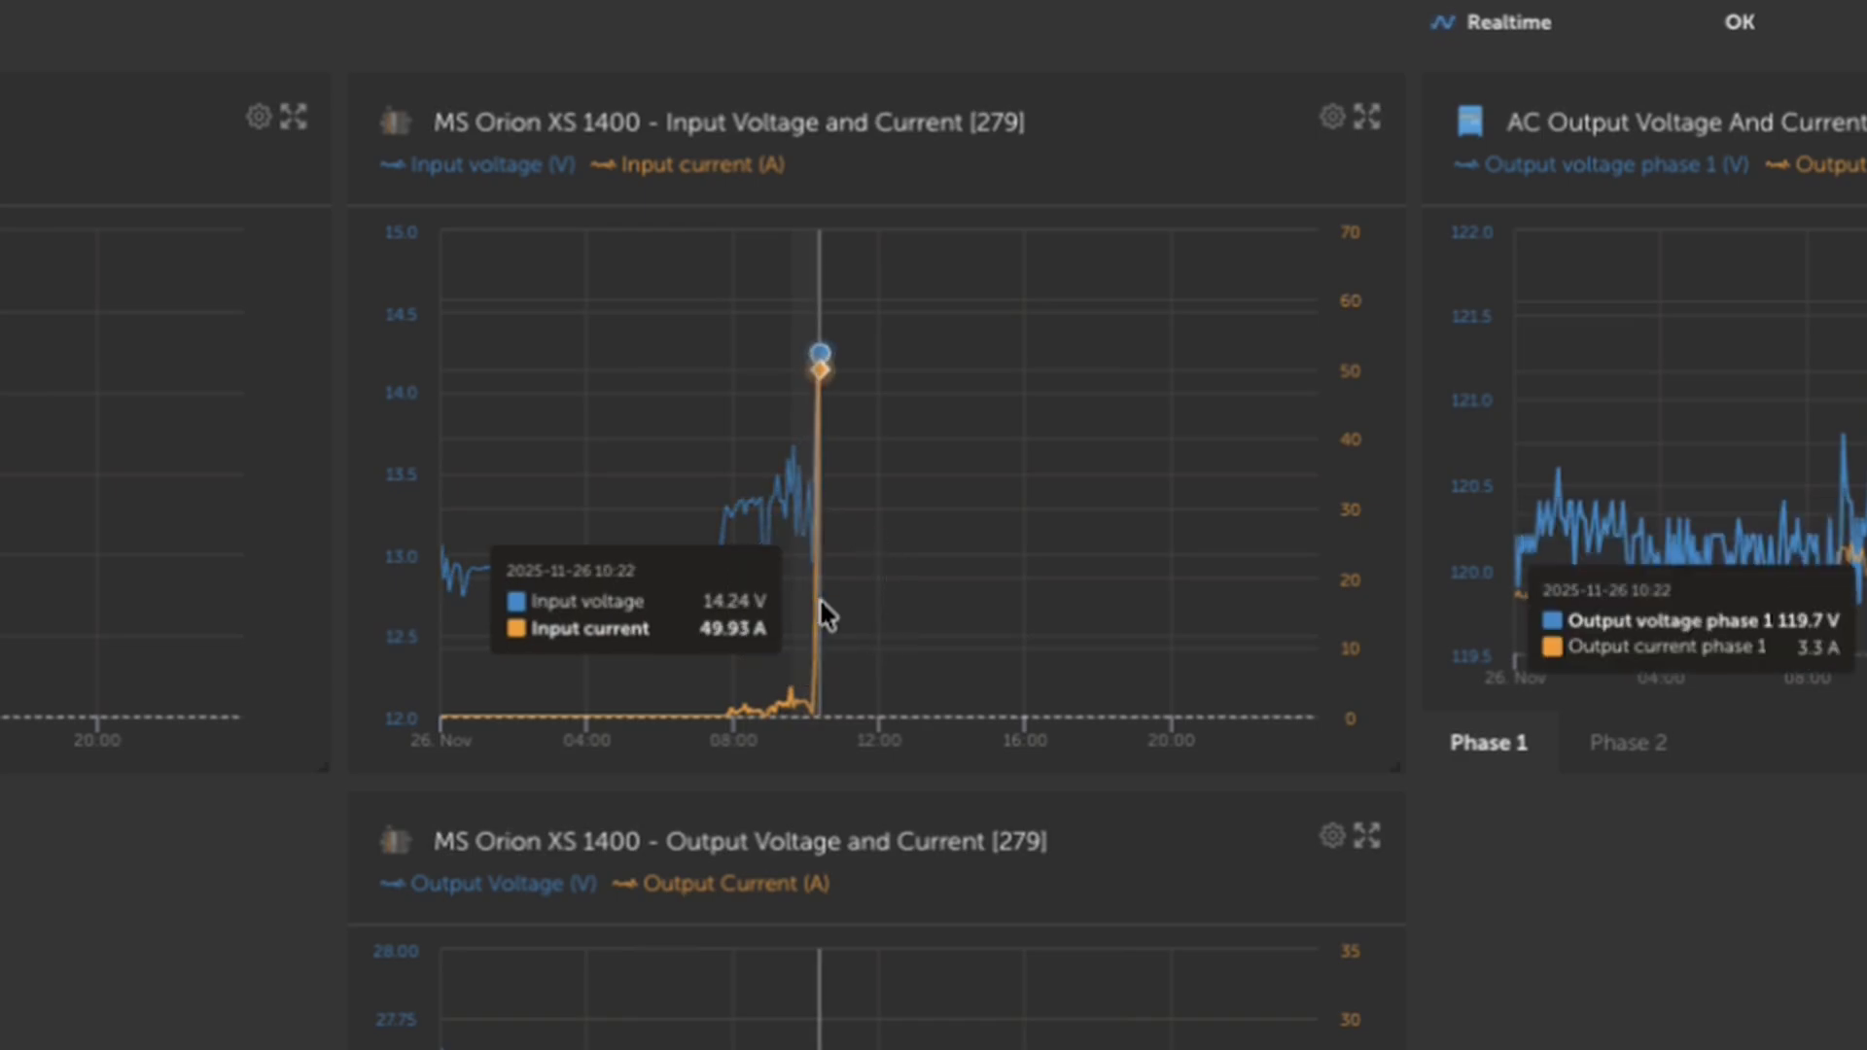
{"action": "left_click_drag", "start_coordinate": [790, 597], "coordinate": [819, 597]}
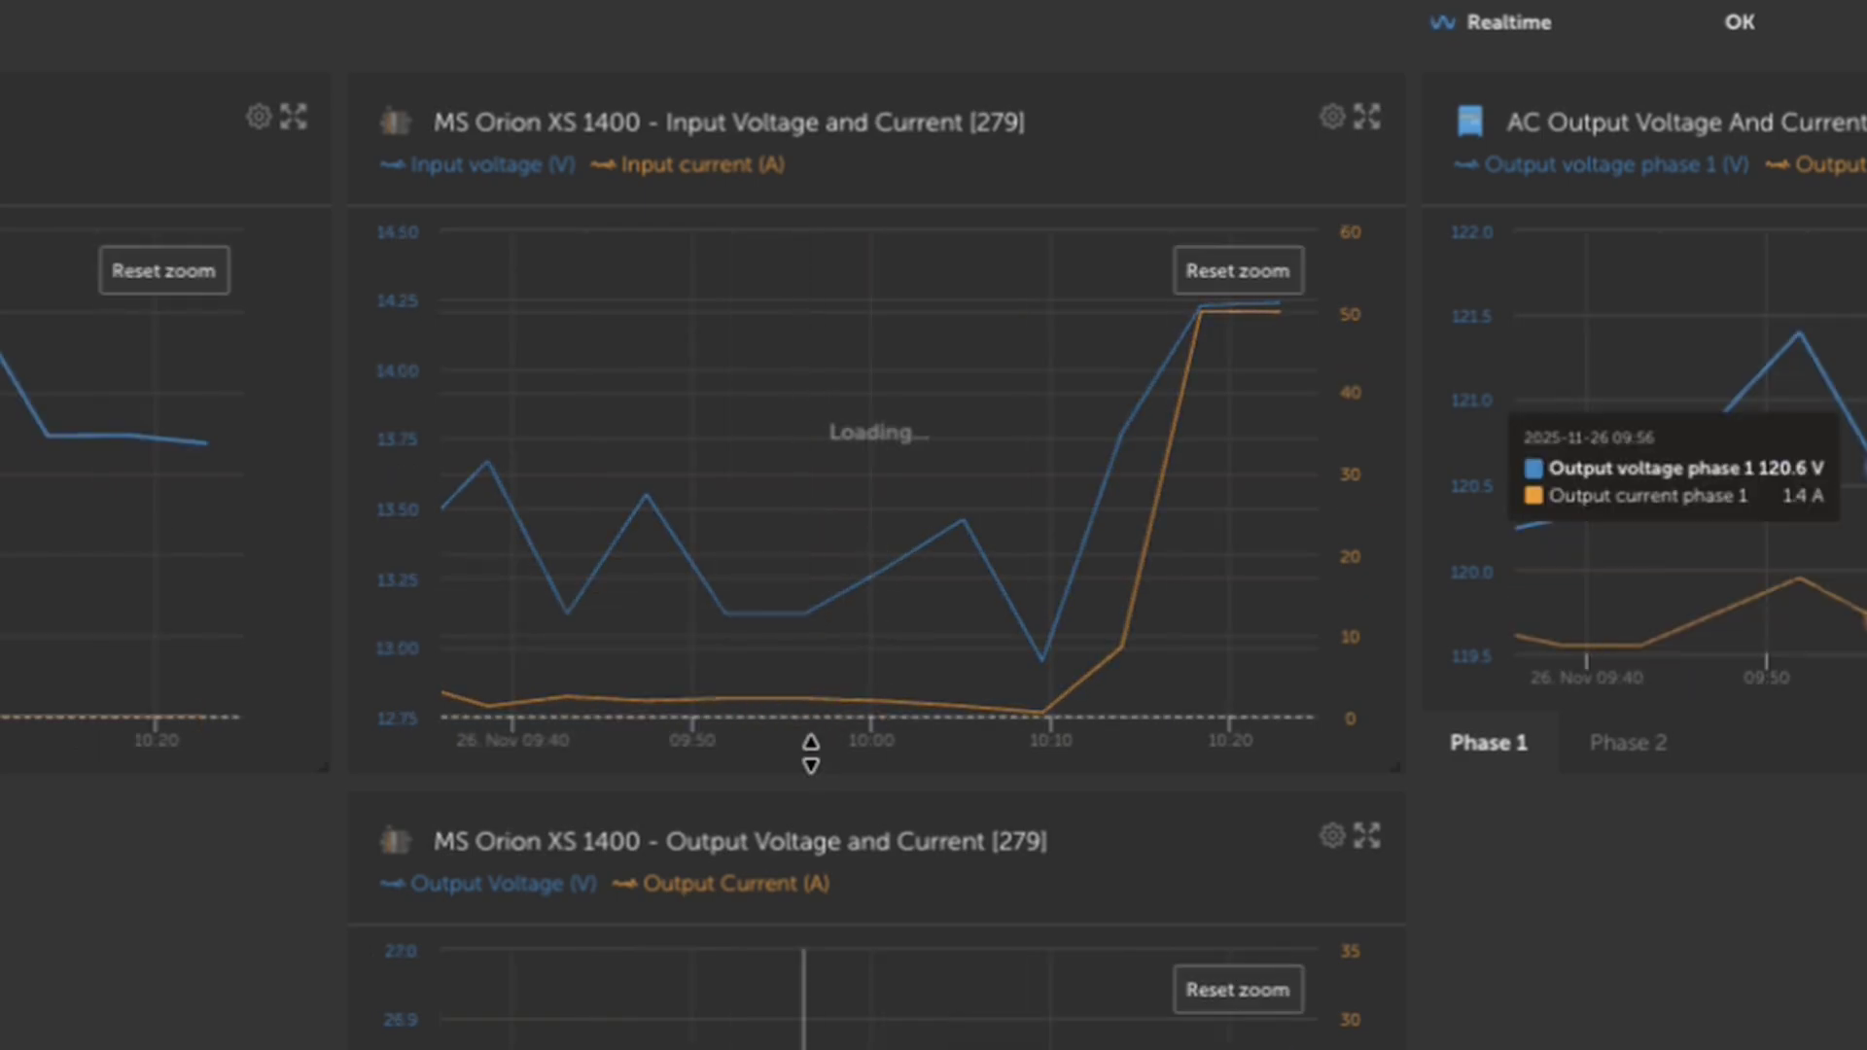